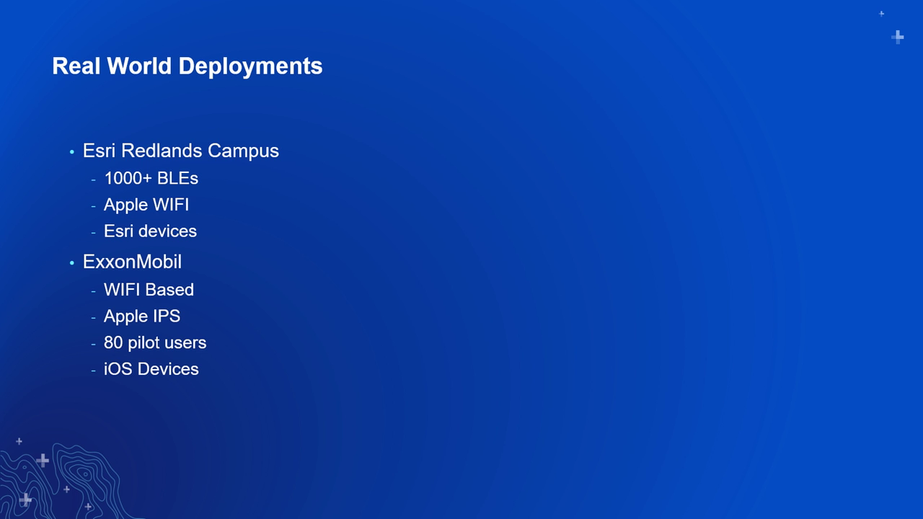
- Set the display projection mode to Duplicate
key(super+p)
key(Up)
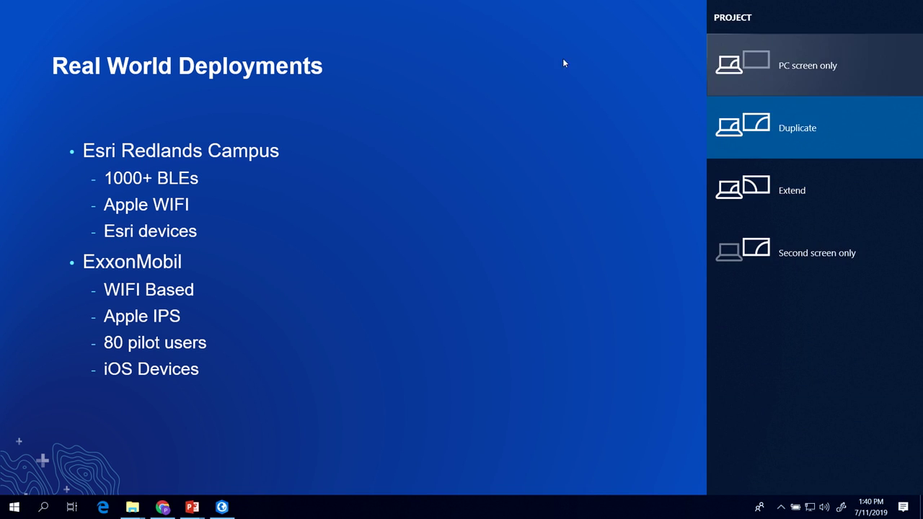
key(Return)
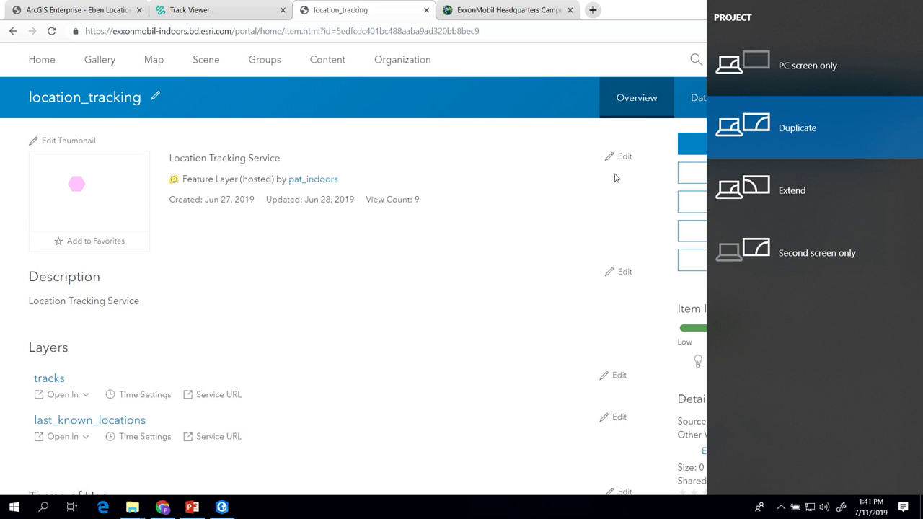
- Open the Location Tracking settings of the ArcGIS Enterprise organization
click(396, 61)
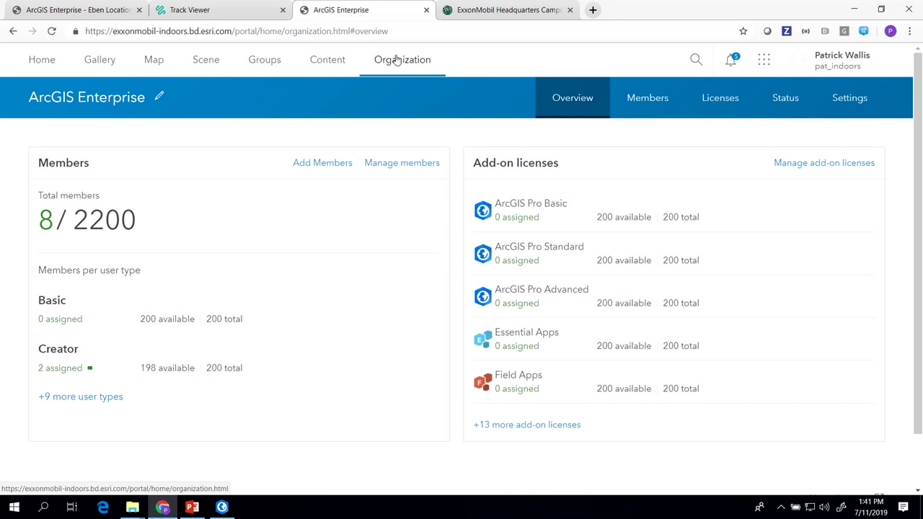
click(849, 97)
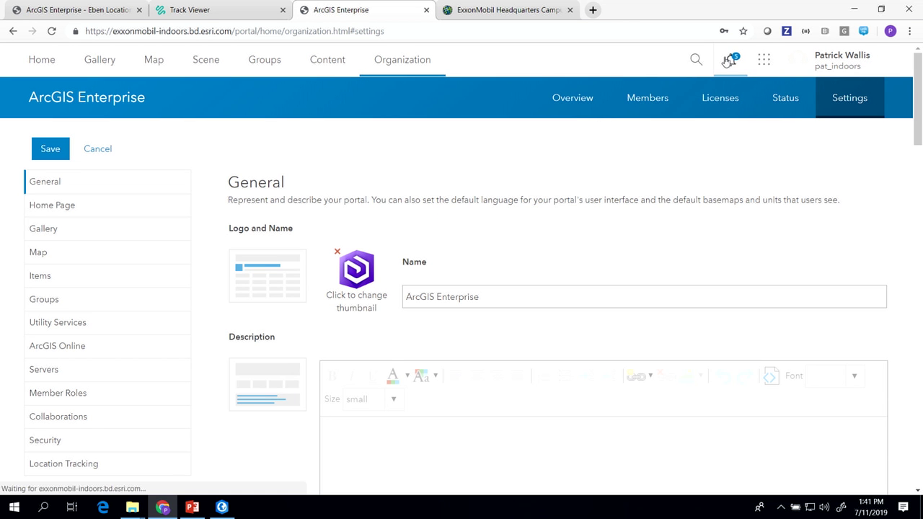
scroll(315, 195, down, 1)
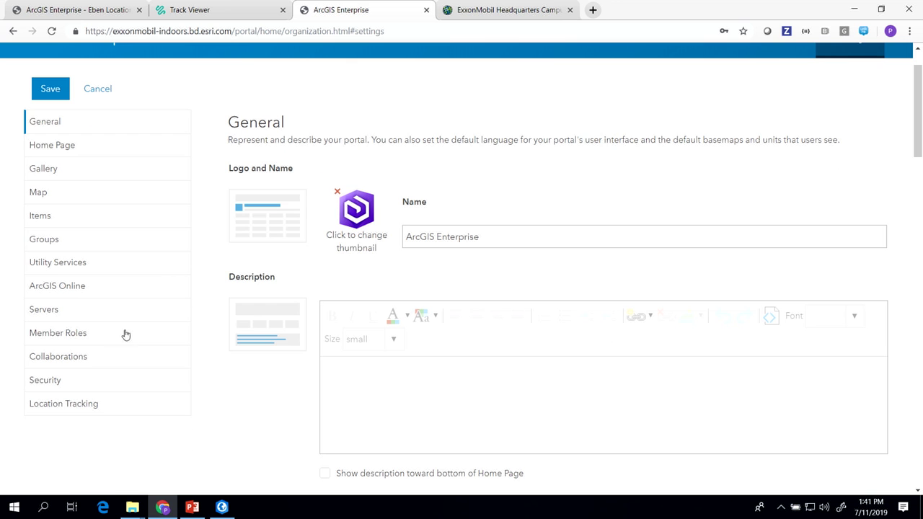
click(92, 406)
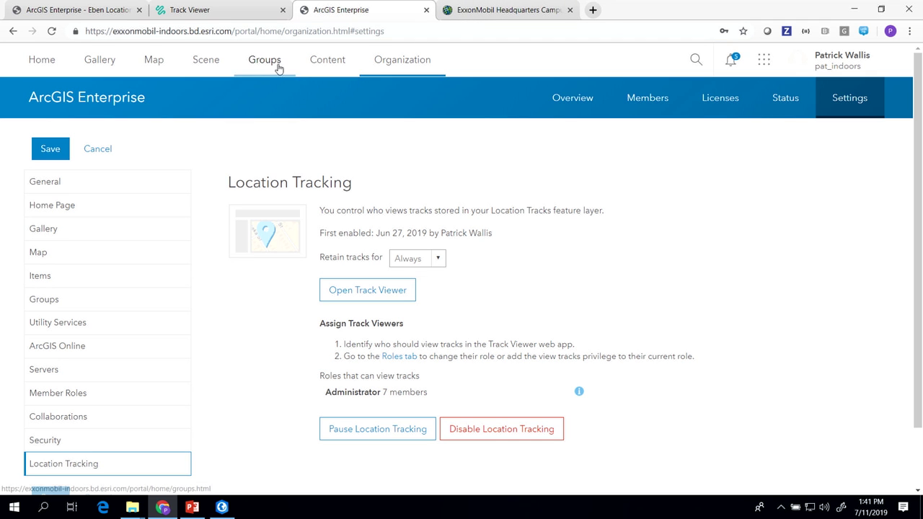
- Search the organization's content for "location" and open the location_tracking feature layer item
click(326, 71)
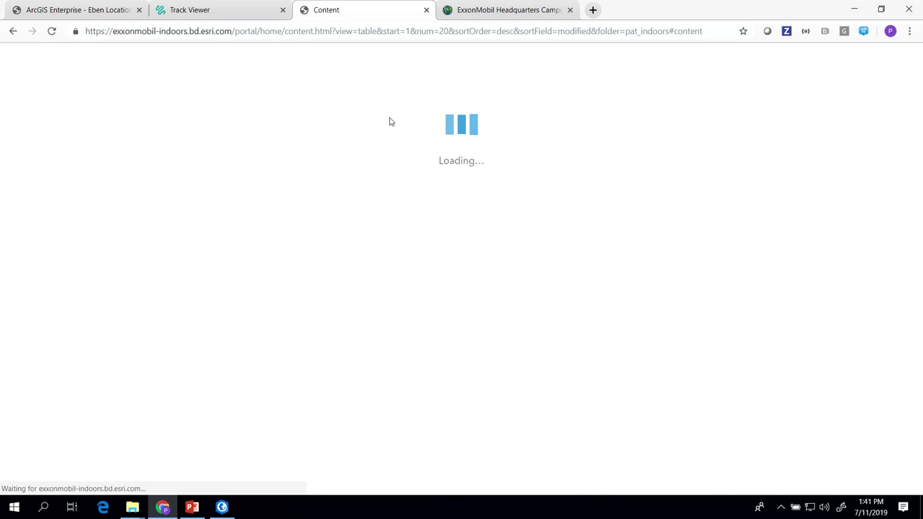
click(306, 138)
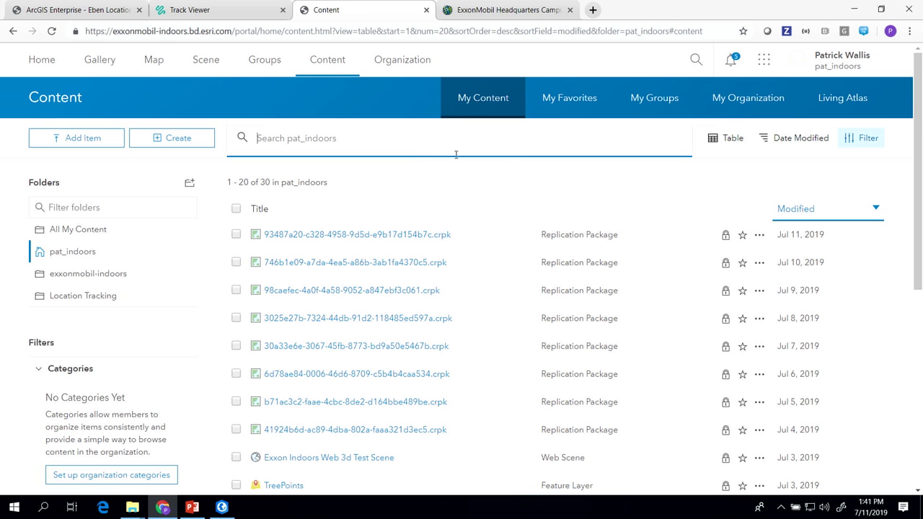
click(748, 99)
click(340, 146)
text(location)
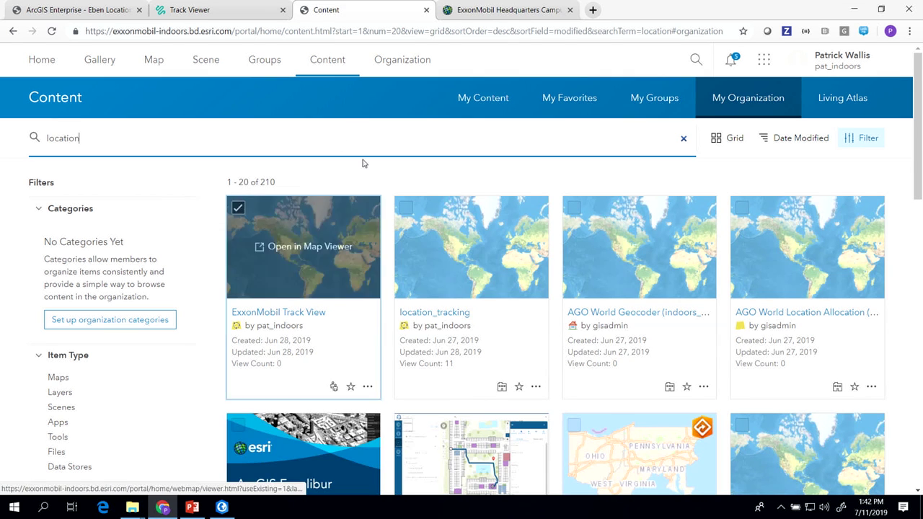
click(451, 317)
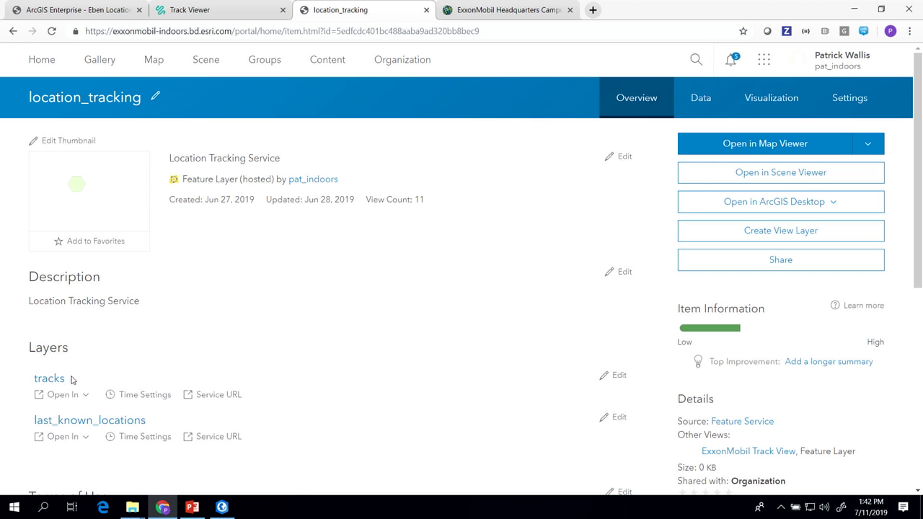
- Check the data table of the tracks layer in location_tracking and return to the item's overview
click(699, 97)
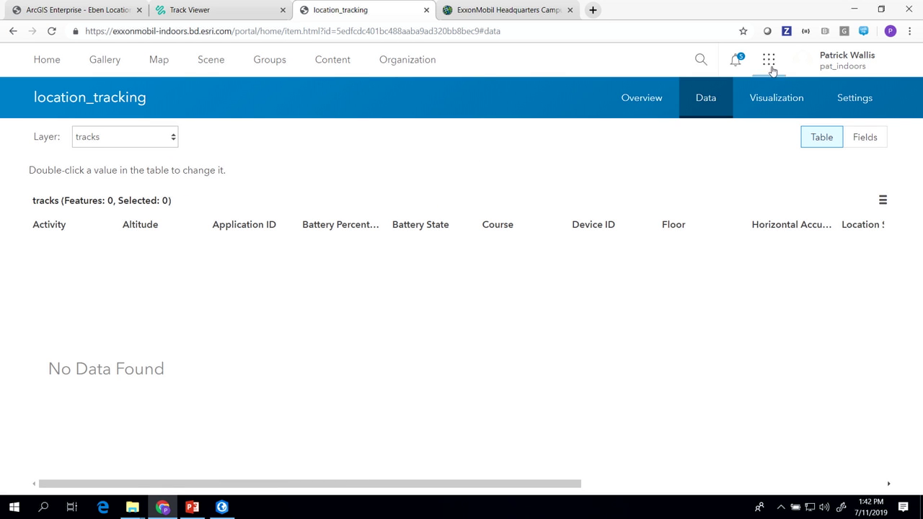
click(654, 102)
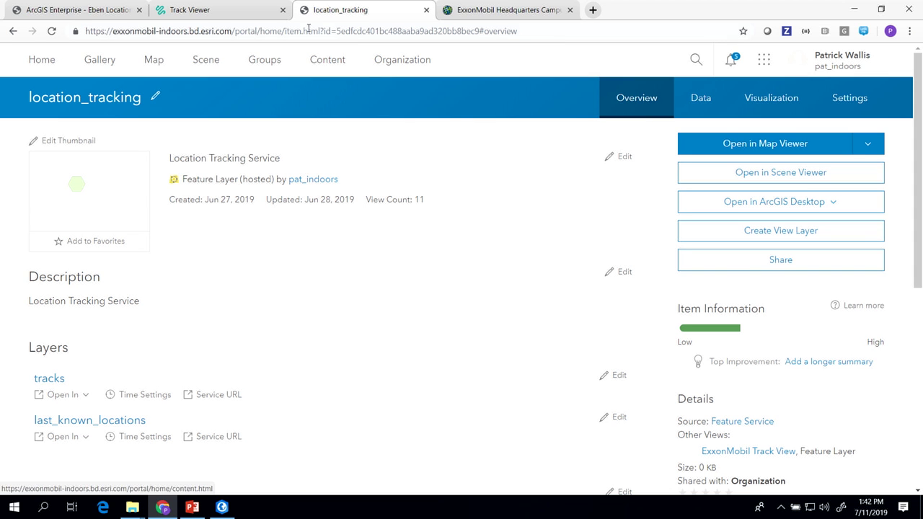
- Switch to Track Viewer and examine the users' tracks across the campus more closely
click(222, 10)
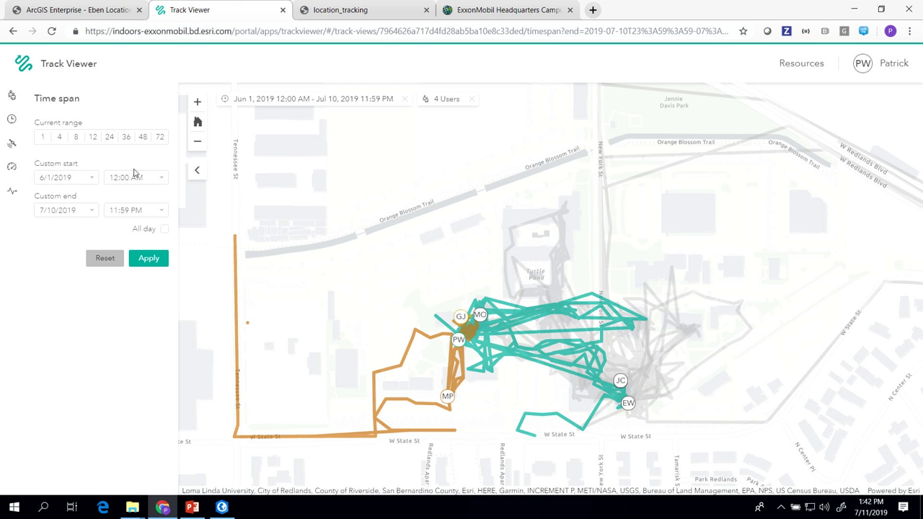
scroll(599, 366, up, 2)
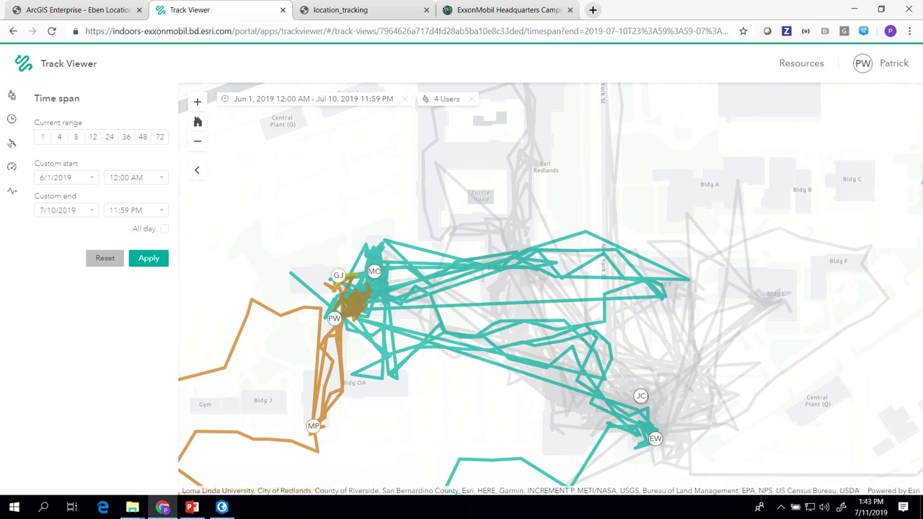
- Switch to ArcGIS Pro and select the tracks layer within the location_tracking group
click(222, 509)
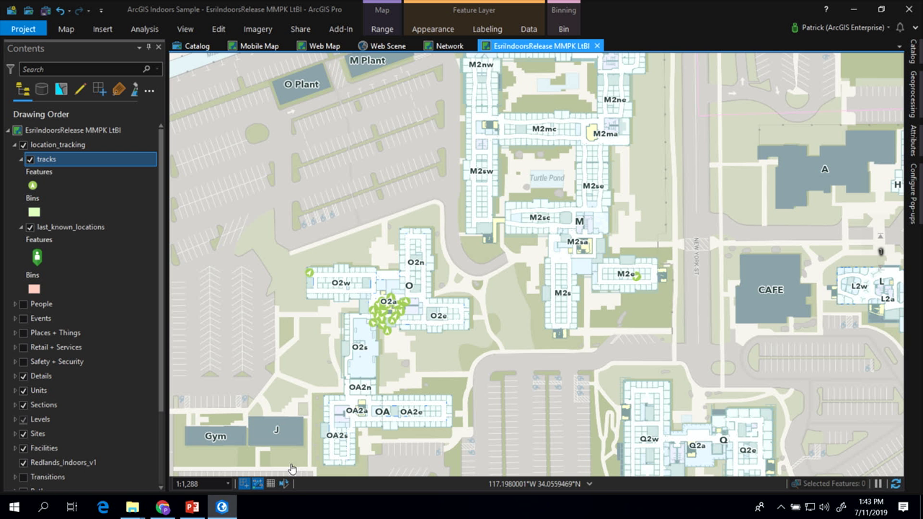
click(79, 148)
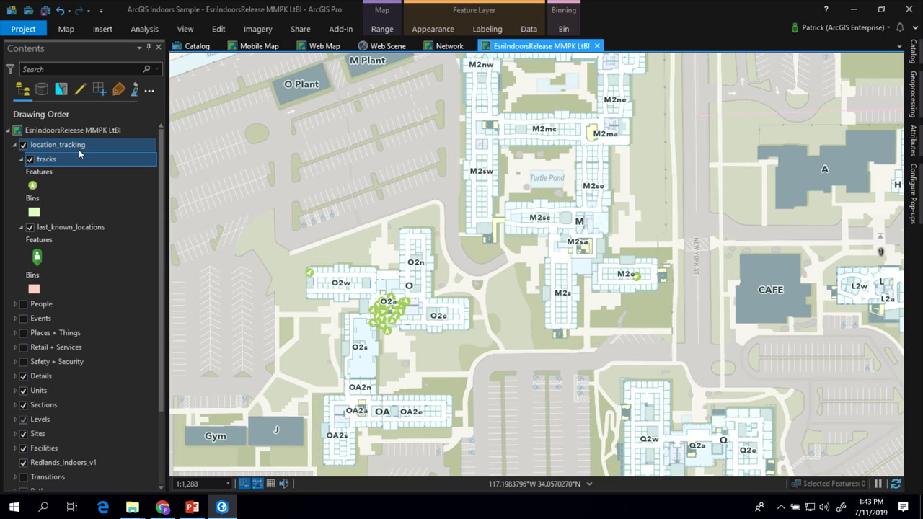
click(79, 159)
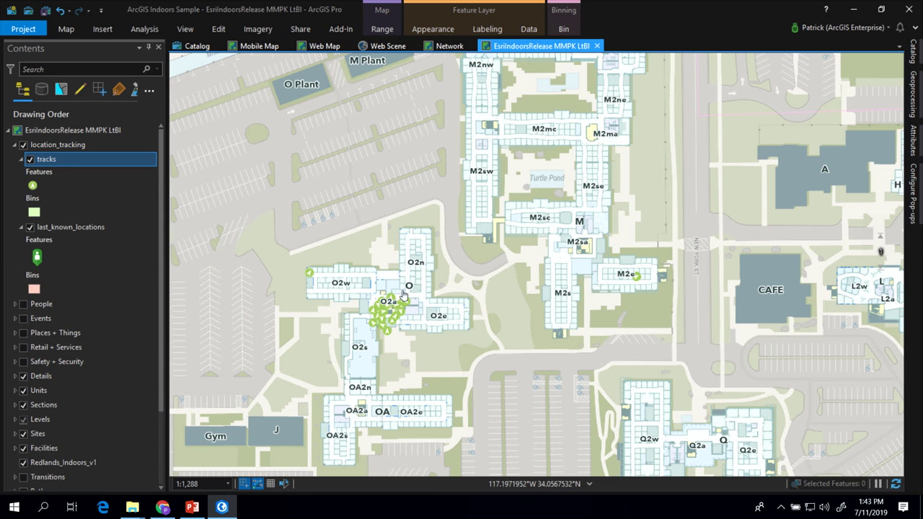
- Set the map's floor range to 0 and examine the tracks around buildings O, M, Q and the cafe
scroll(402, 289, up, 2)
drag(436, 354, 388, 180)
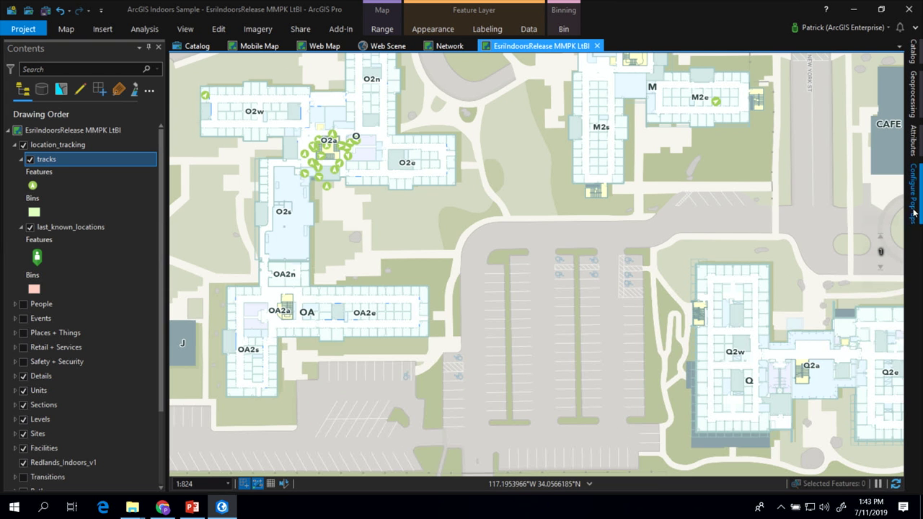
click(880, 267)
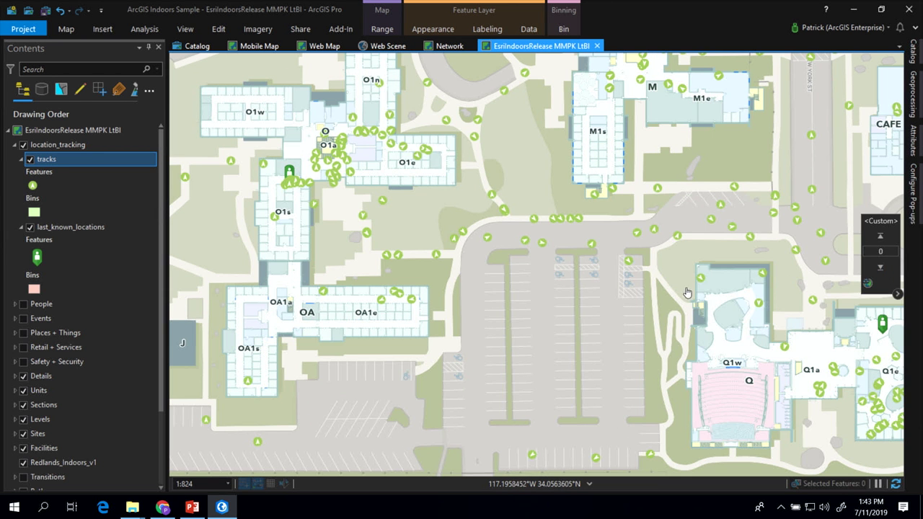
scroll(552, 312, down, 2)
drag(720, 347, 657, 367)
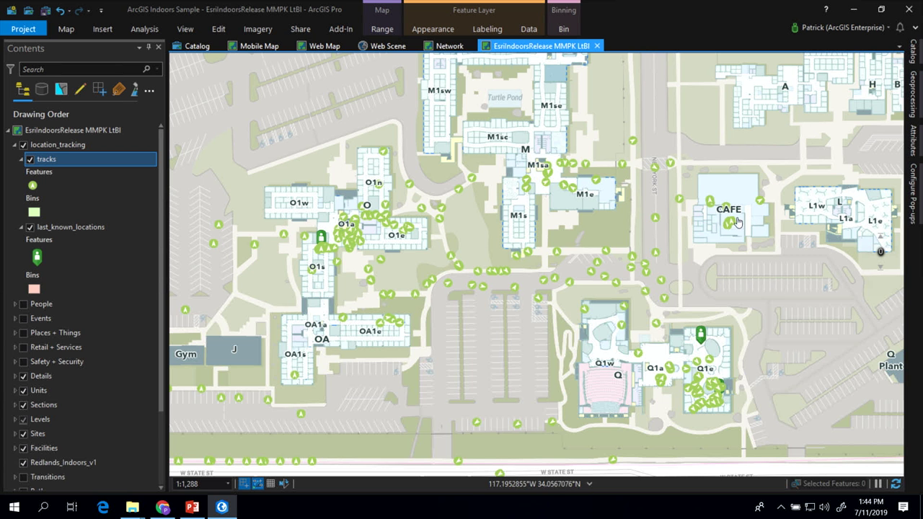
scroll(400, 273, up, 3)
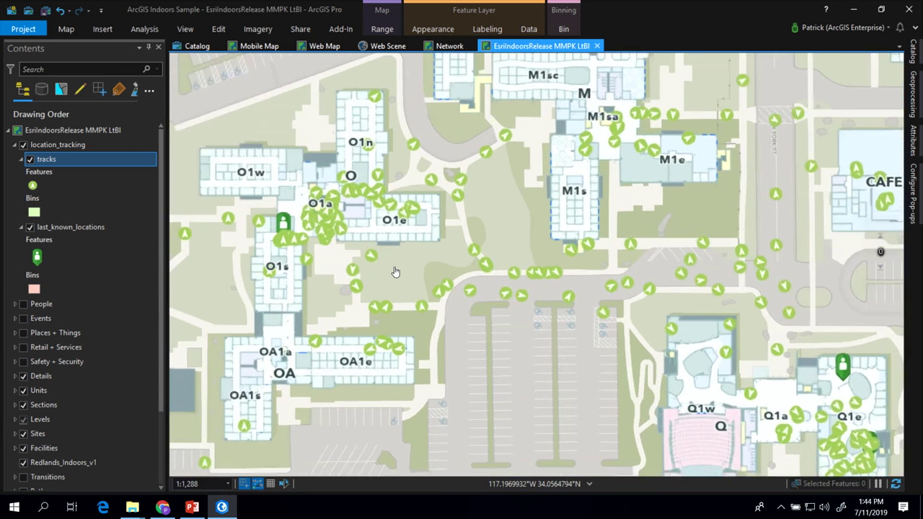
drag(349, 364, 339, 392)
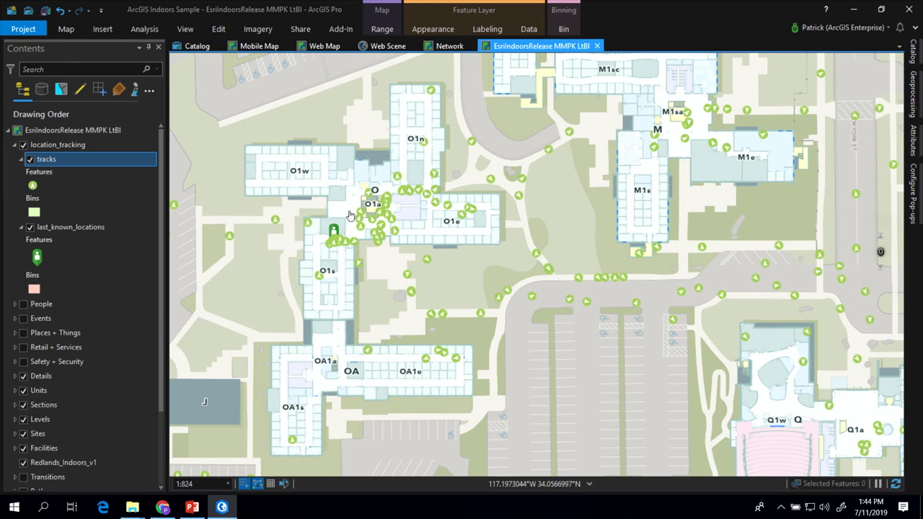
drag(514, 191, 472, 190)
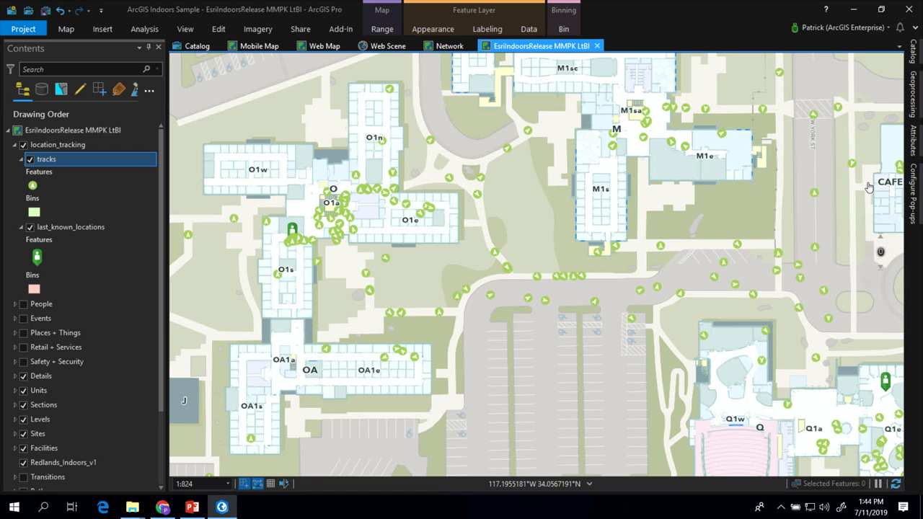
- Step the map's floor range up through level 1 and leave it at level 2
mouse_move(881, 238)
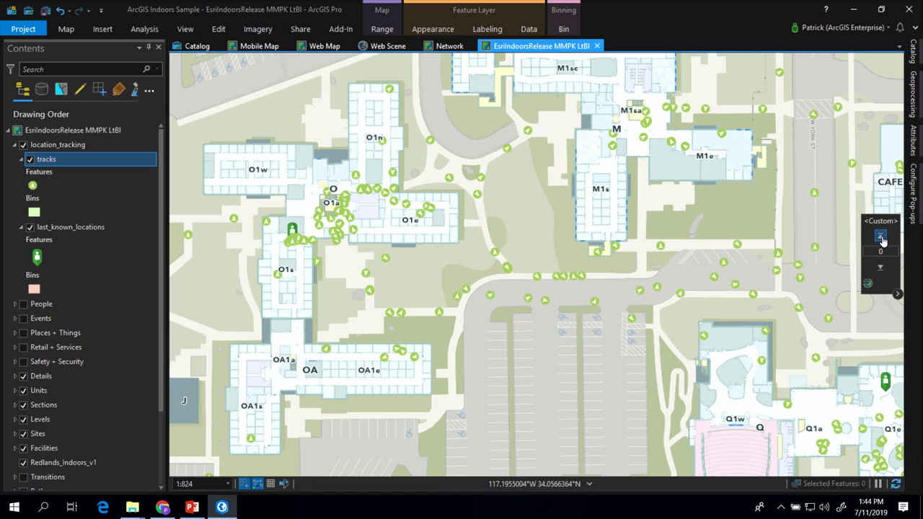
click(881, 236)
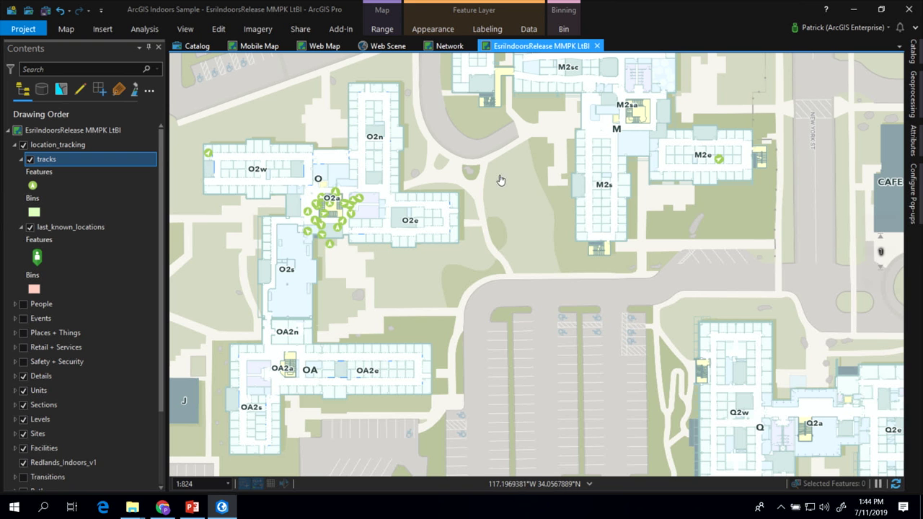
click(880, 236)
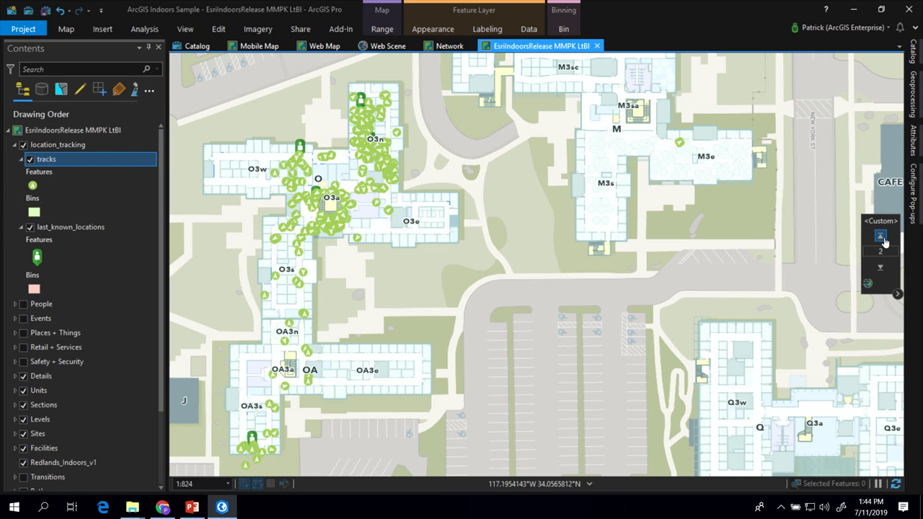
click(880, 237)
click(880, 268)
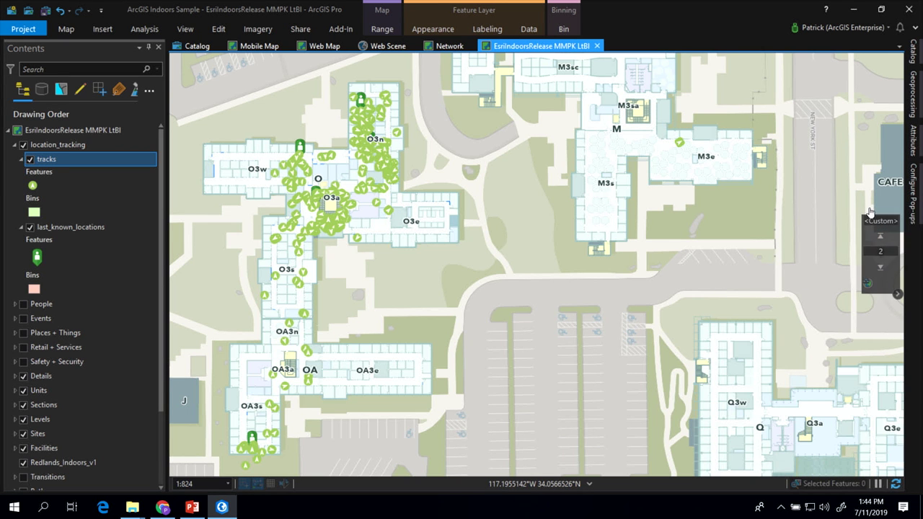
mouse_move(882, 238)
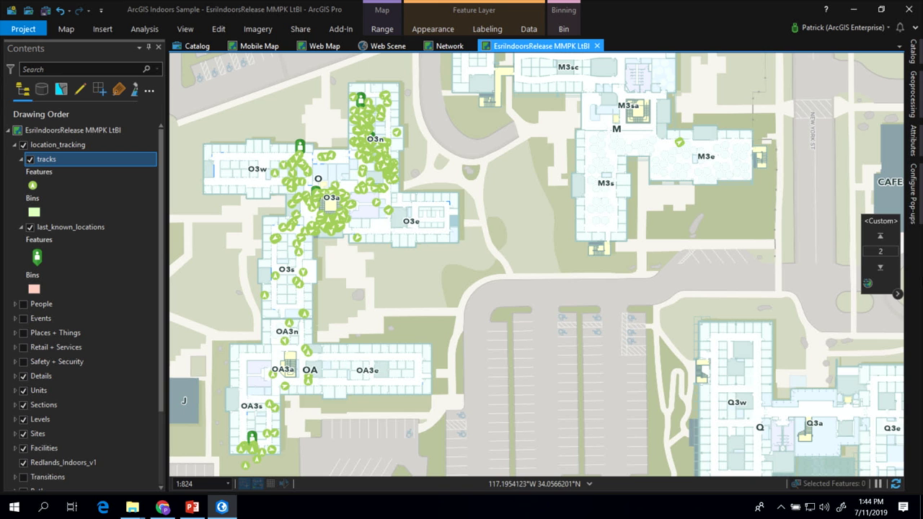
- Examine the level 2 tracks and last known locations inside building O in detail and across the whole campus
drag(544, 191, 567, 181)
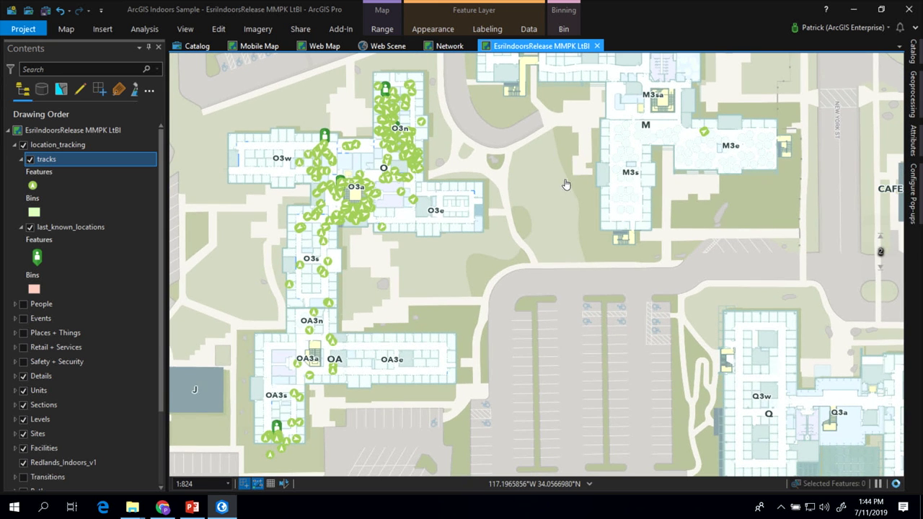
scroll(455, 144, up, 4)
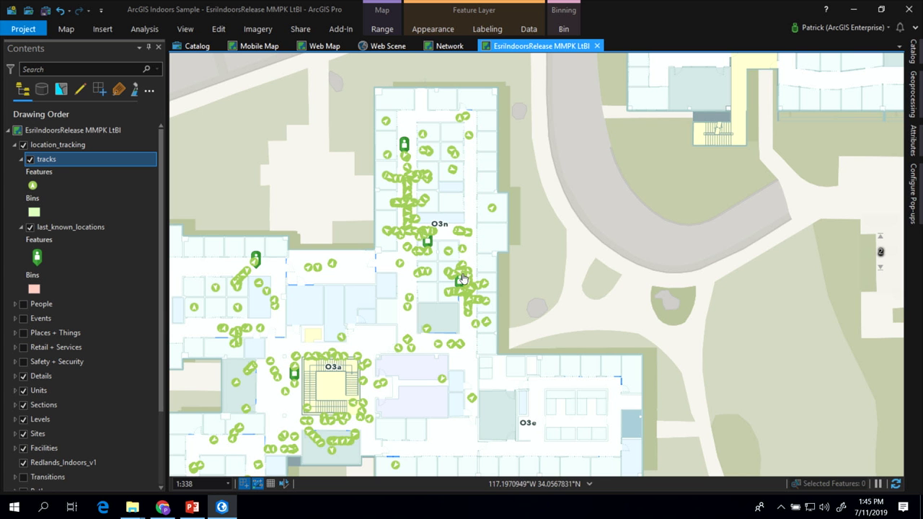
scroll(465, 307, up, 2)
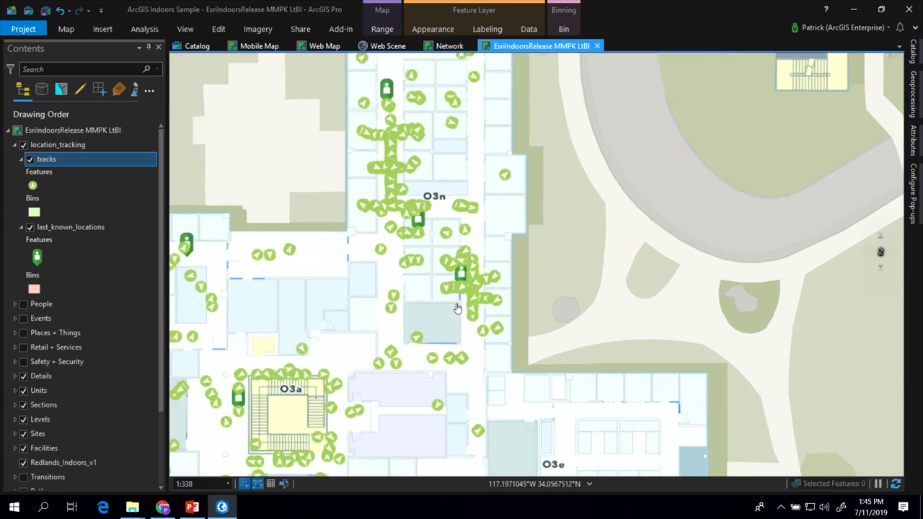
drag(396, 303, 534, 148)
drag(523, 332, 555, 212)
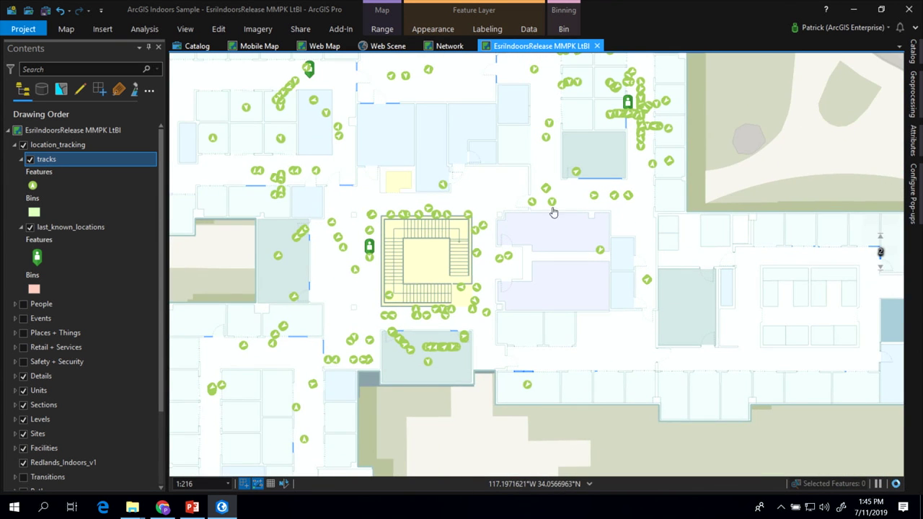
drag(546, 292, 543, 316)
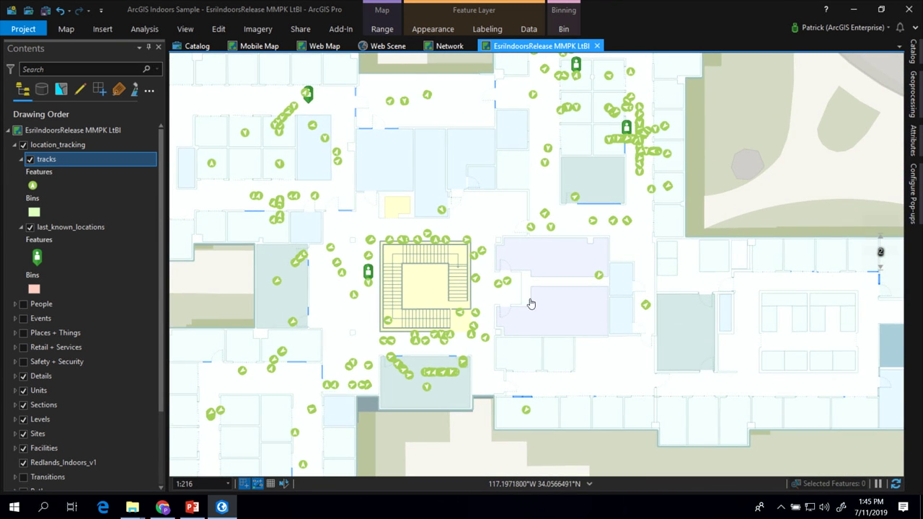
scroll(529, 303, down, 2)
mouse_move(625, 215)
mouse_down()
mouse_move(459, 105)
mouse_move(485, 121)
mouse_up()
scroll(485, 122, down, 2)
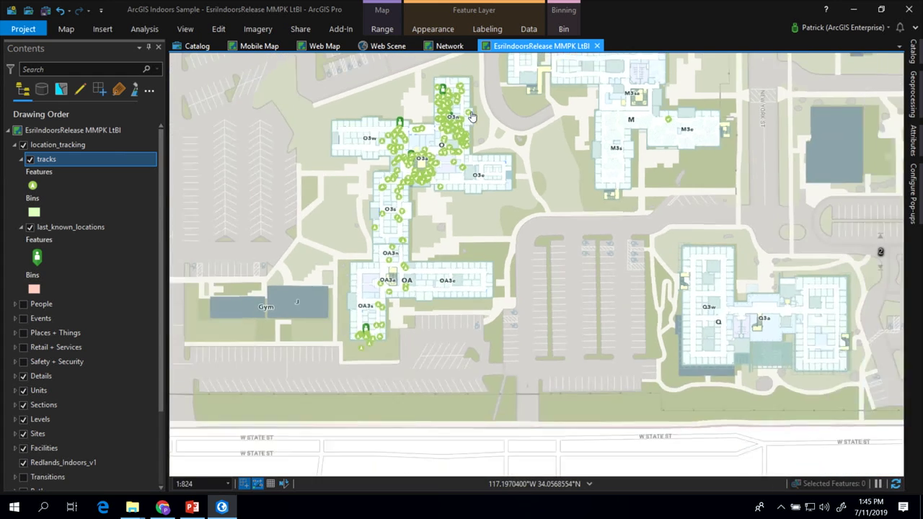
scroll(474, 117, down, 2)
drag(550, 125, 513, 205)
scroll(510, 204, down, 2)
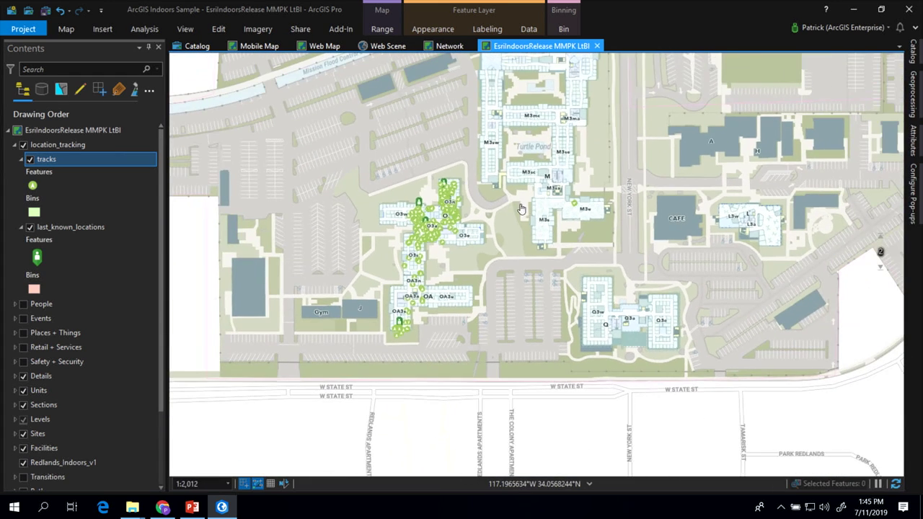
- Switch from ArcGIS Pro to the ExxonMobil Headquarters Campus - Space Occupancy web scene and examine the indoor track points over the building's rooms
click(858, 9)
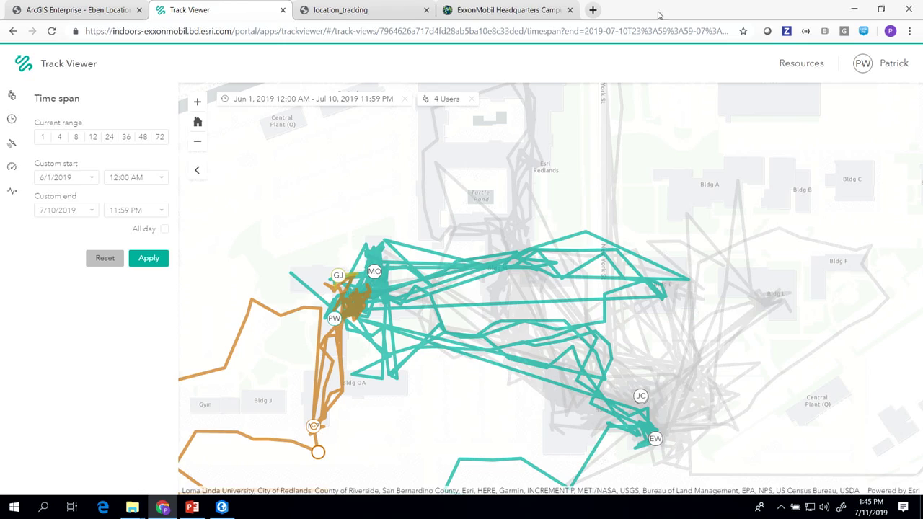
click(485, 9)
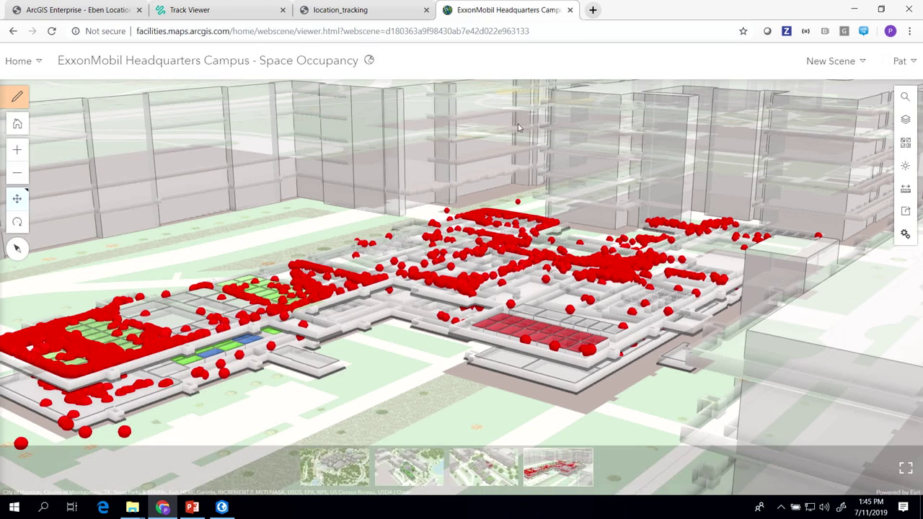
drag(270, 382, 528, 238)
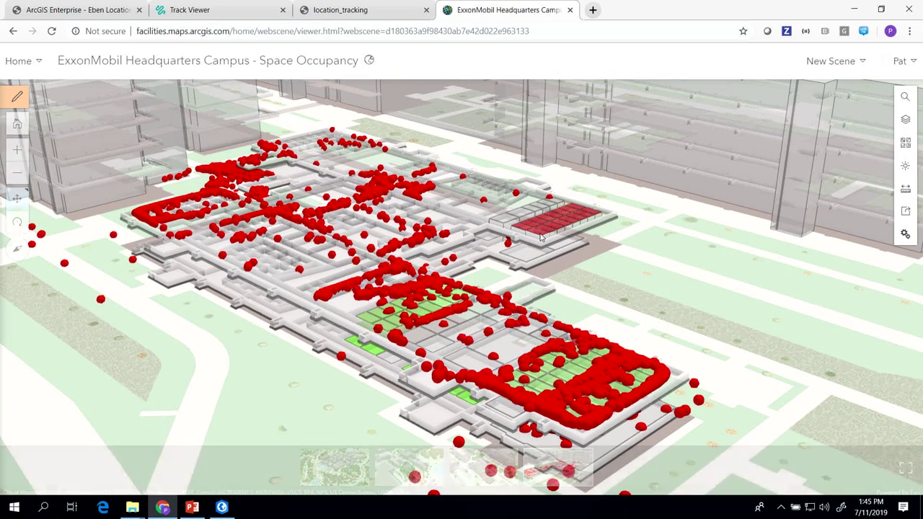
scroll(679, 375, up, 5)
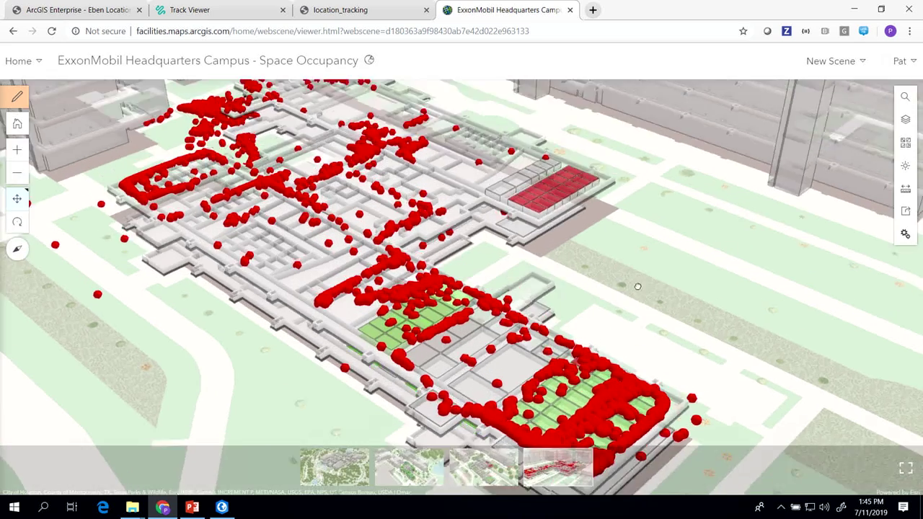
scroll(679, 375, up, 2)
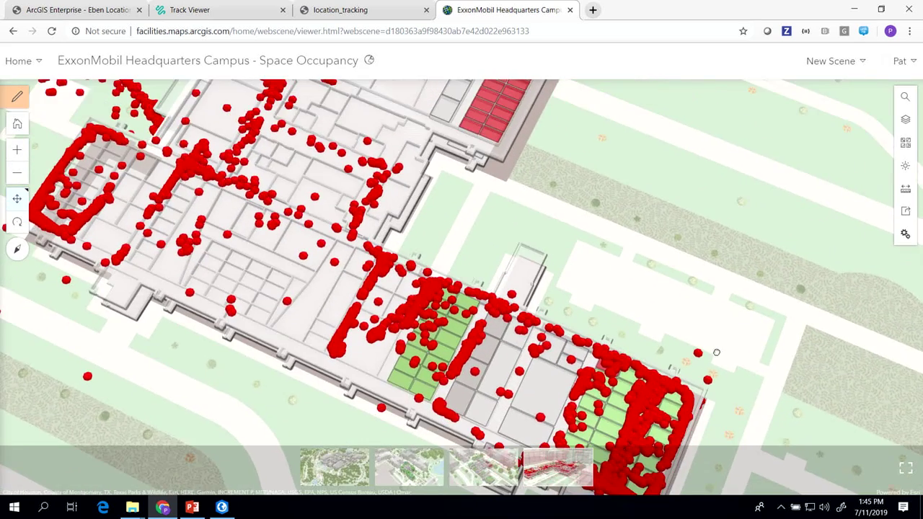
drag(673, 369, 662, 267)
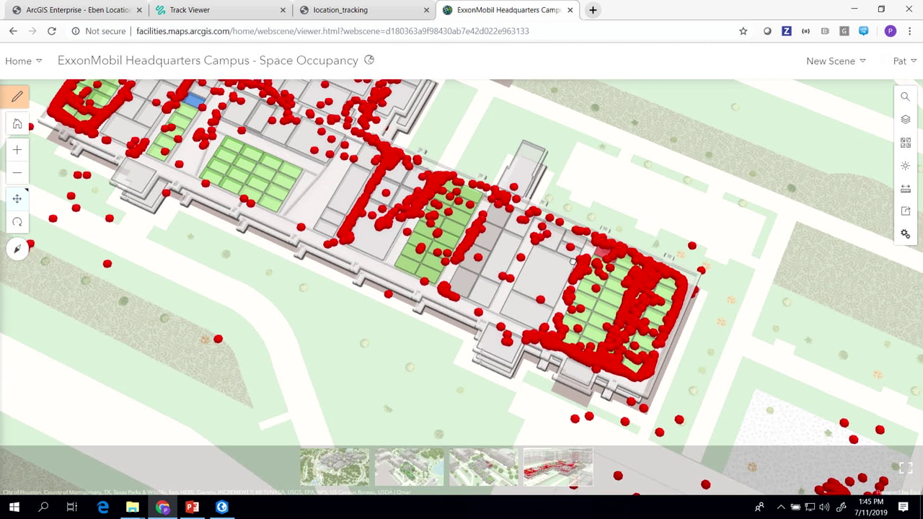
scroll(446, 238, down, 2)
scroll(515, 245, down, 2)
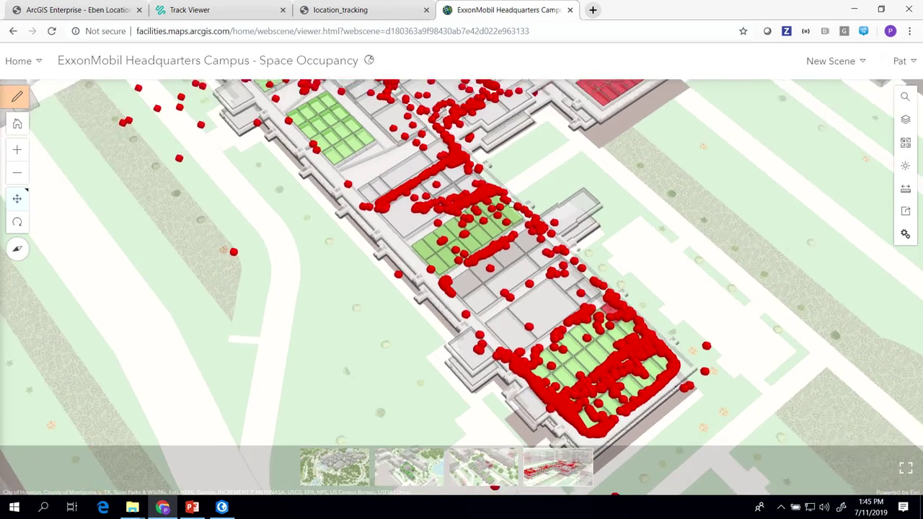
scroll(528, 287, down, 2)
scroll(481, 253, down, 2)
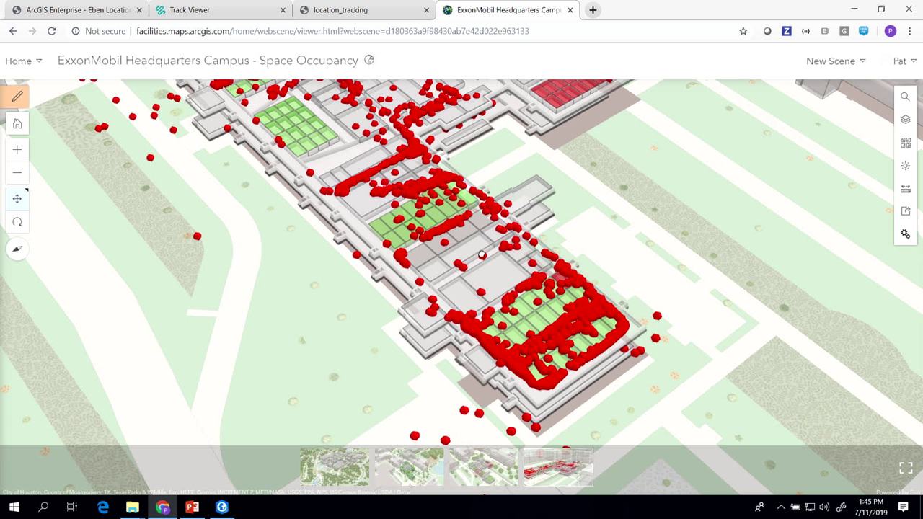
scroll(482, 254, up, 2)
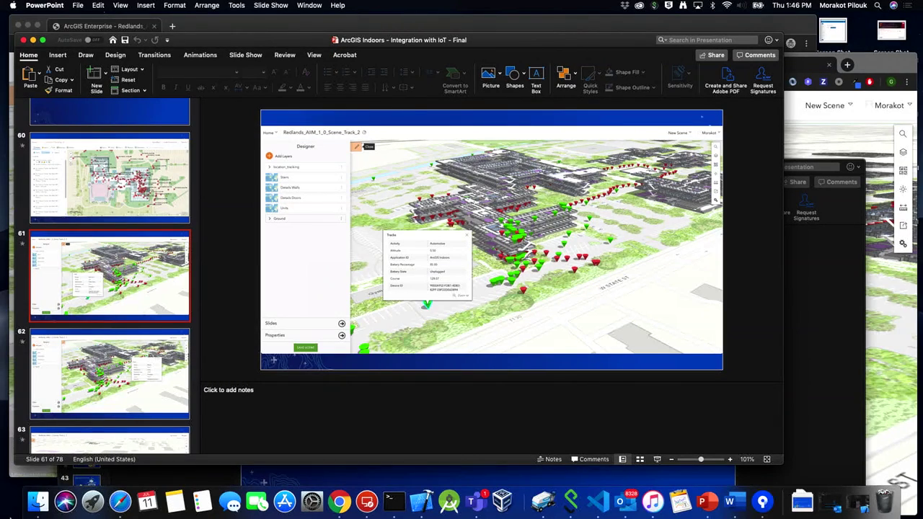
- Switch to Chrome and bring up the incognito window with the Redlands_AIIM_1_0_Scene_Track_2 scene in full screen
click(339, 503)
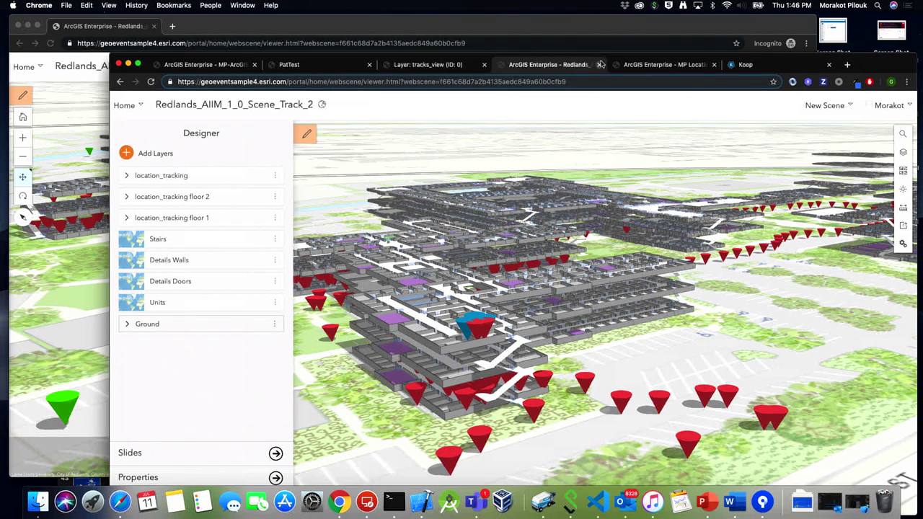
drag(806, 42, 825, 38)
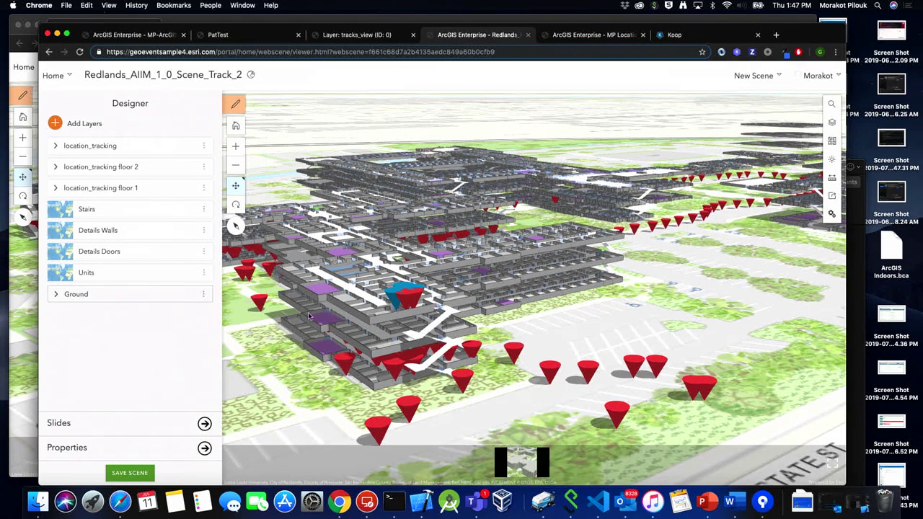
right_click(339, 501)
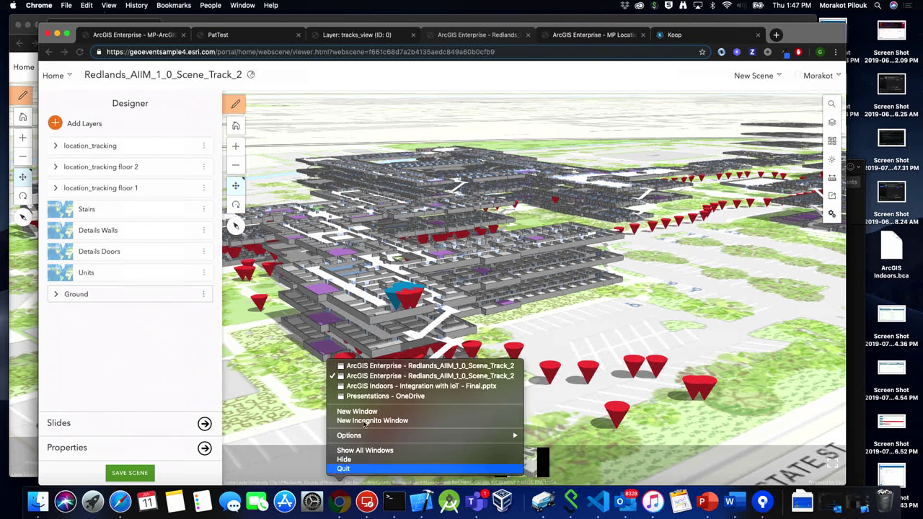
click(381, 367)
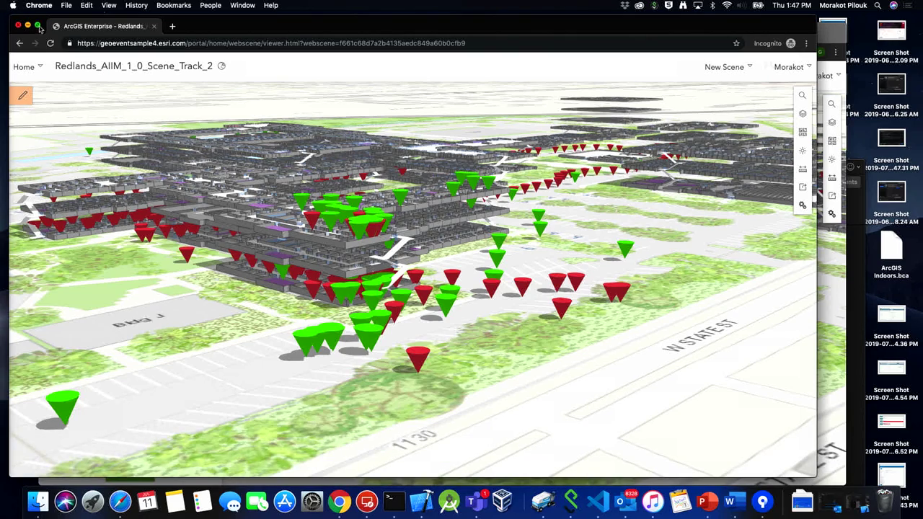
click(39, 27)
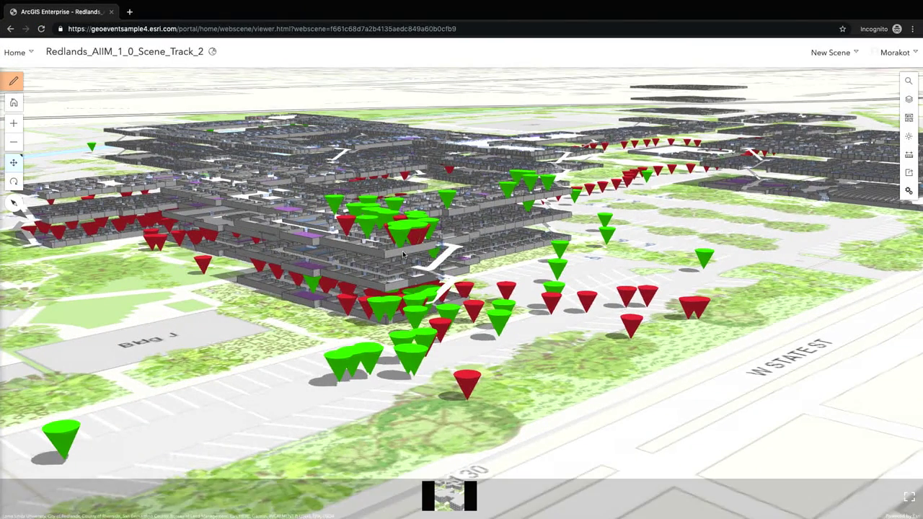
- Inspect the track attributes of a green point near Bldg J and of another green point in the parking area beside the building
scroll(400, 278, up, 3)
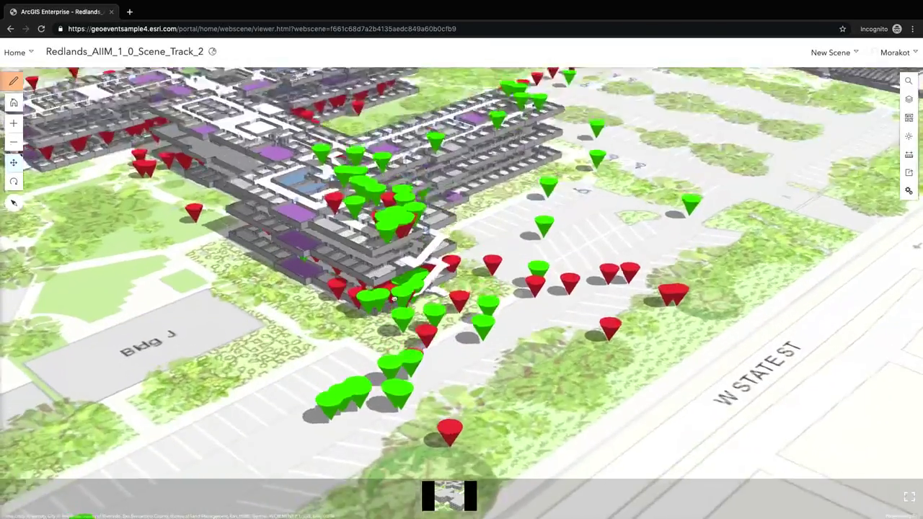
drag(394, 299, 367, 309)
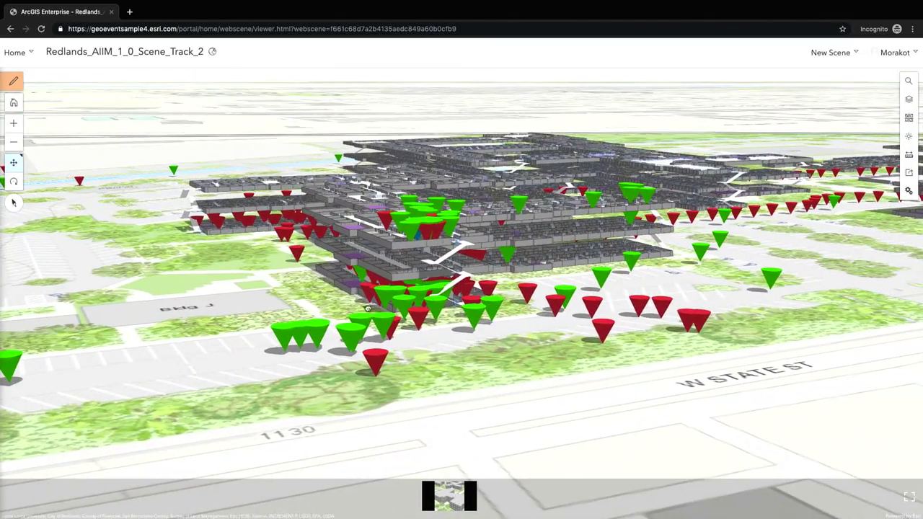
click(282, 337)
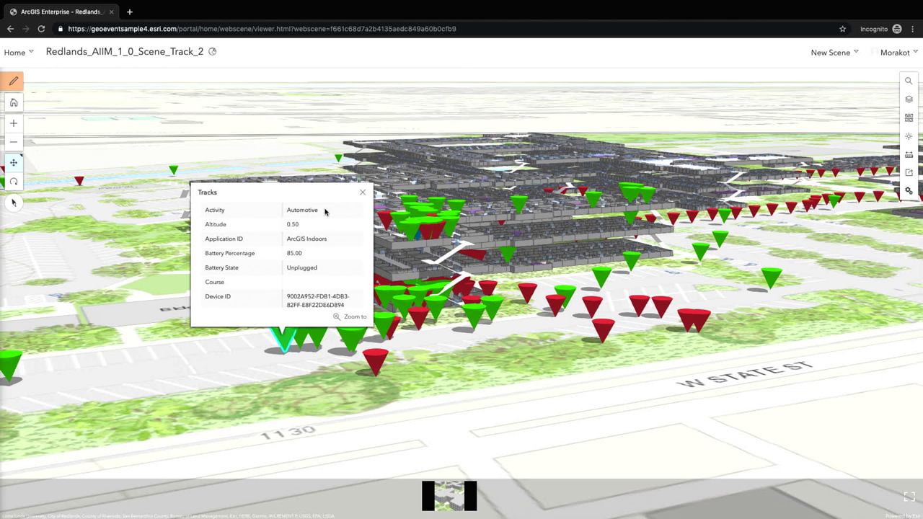
scroll(326, 238, down, 5)
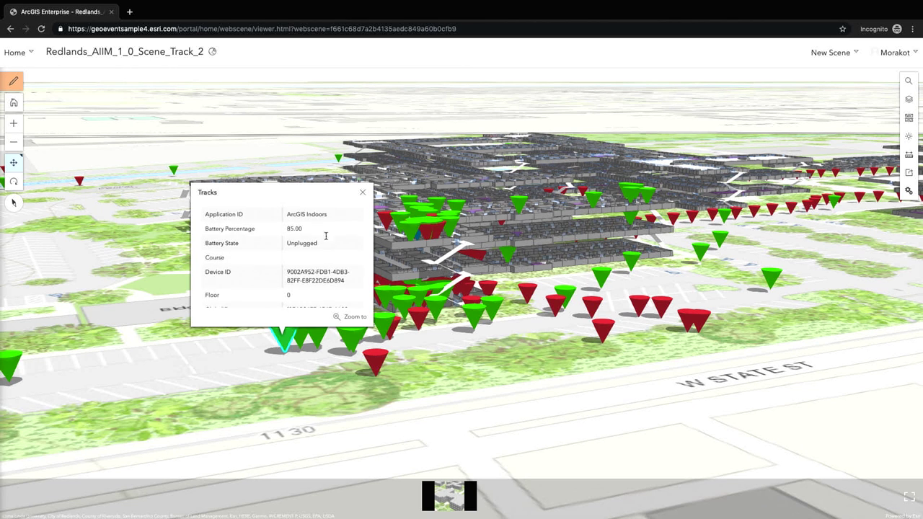
scroll(326, 238, down, 3)
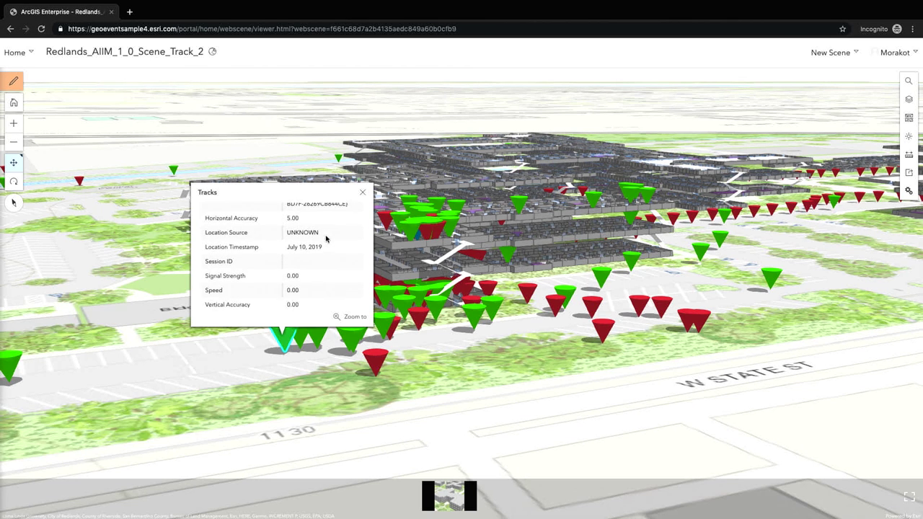
scroll(326, 238, up, 8)
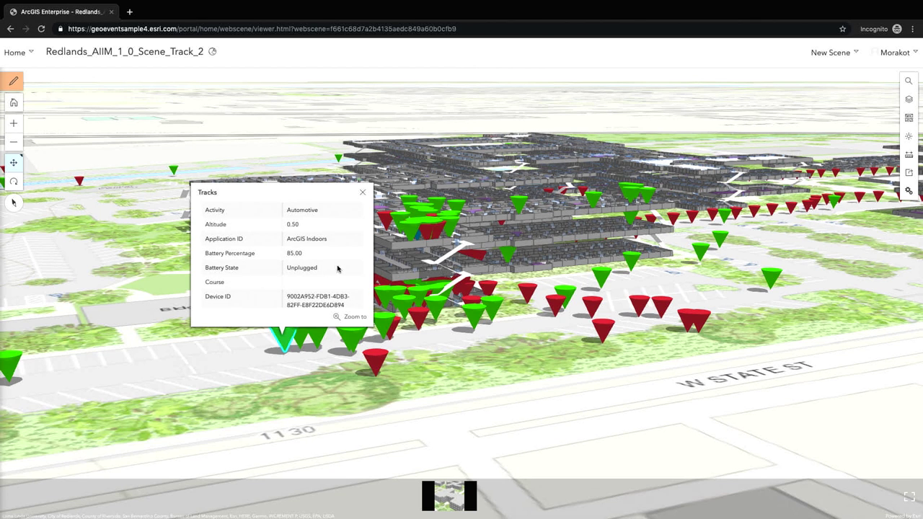
scroll(336, 269, down, 10)
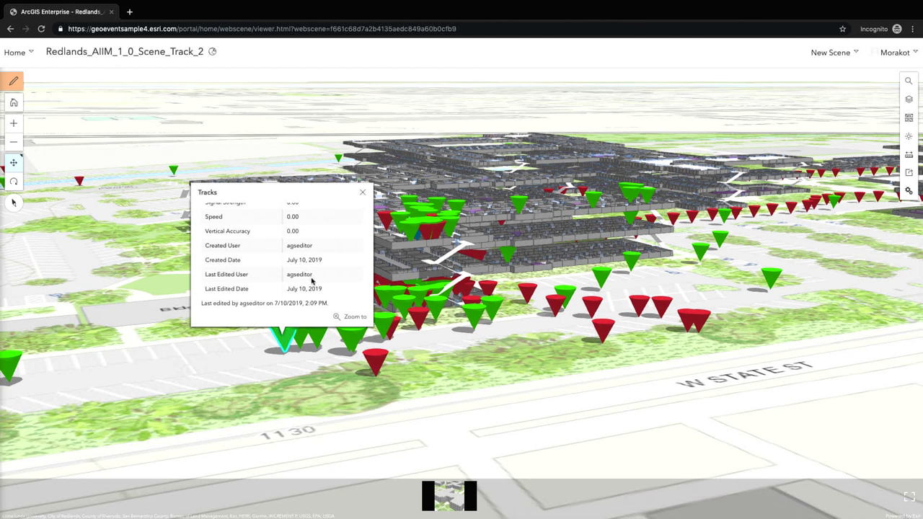
click(362, 192)
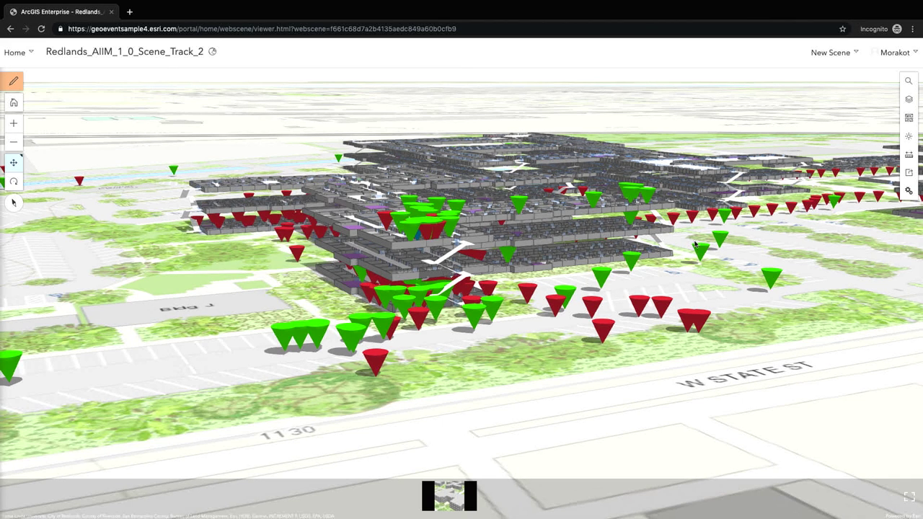
click(624, 262)
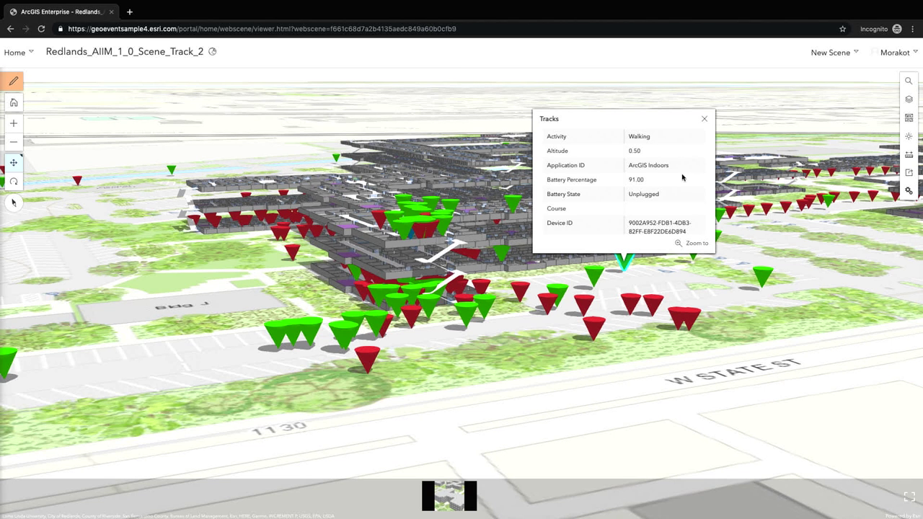
click(706, 120)
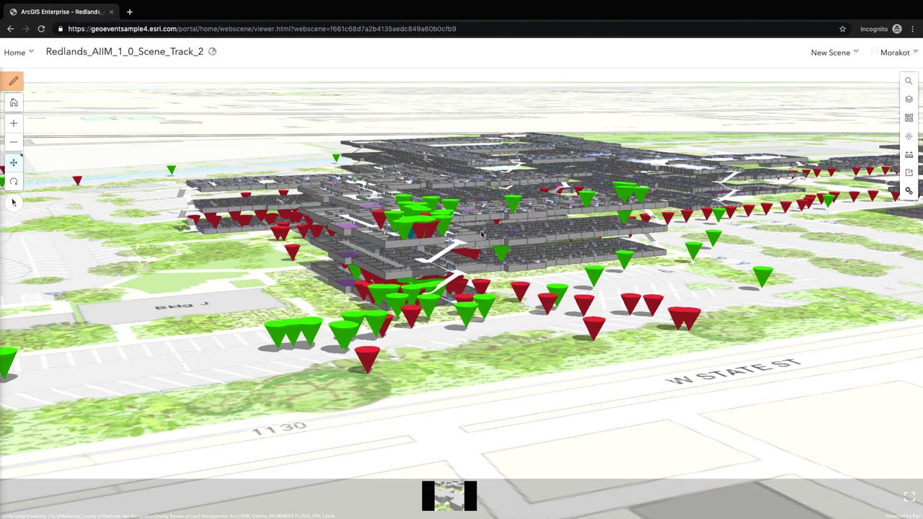
- Examine the red and green tracks around and between the buildings in 3D, from W State St across the whole Redlands campus
drag(656, 269, 365, 287)
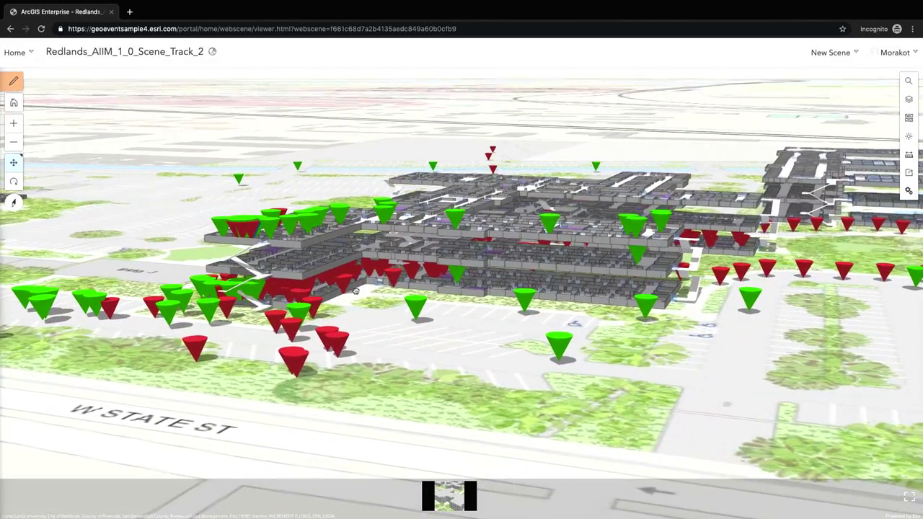
drag(780, 349, 575, 370)
scroll(704, 357, down, 5)
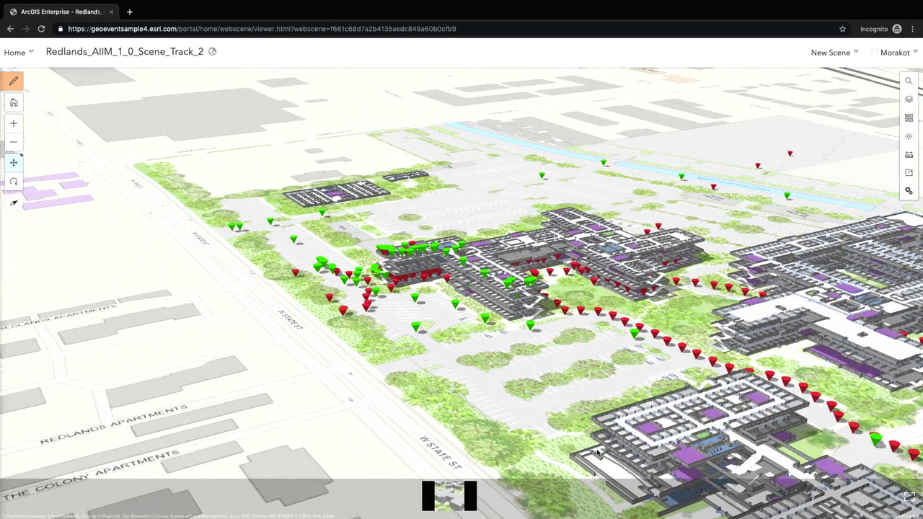
drag(582, 390, 703, 322)
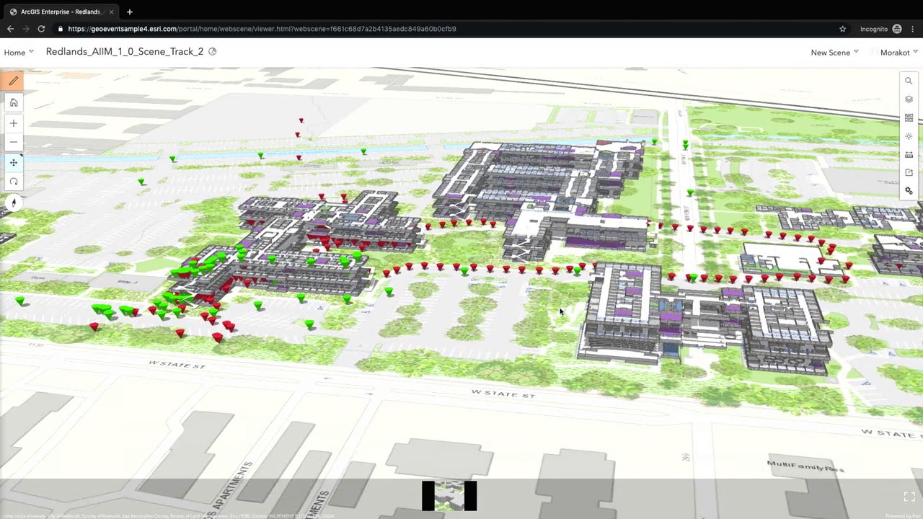
drag(517, 328, 326, 307)
drag(422, 268, 286, 244)
scroll(286, 244, up, 2)
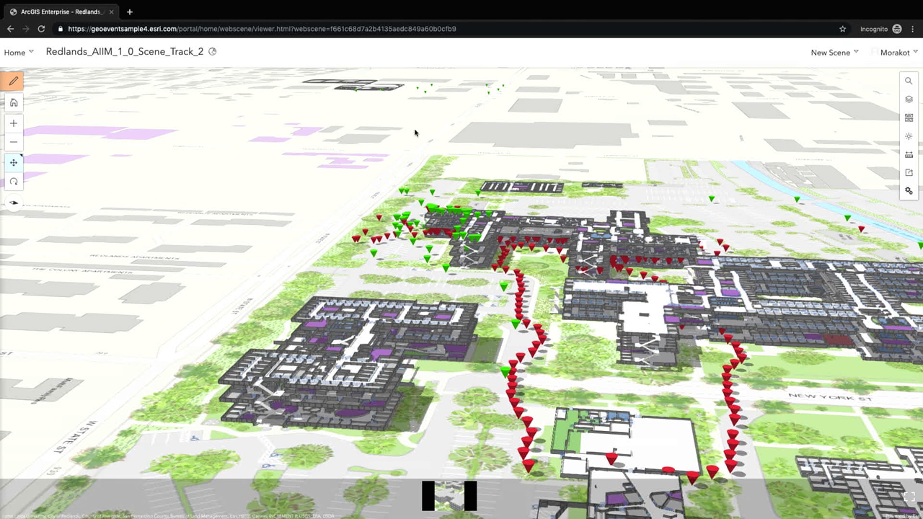
scroll(470, 144, down, 2)
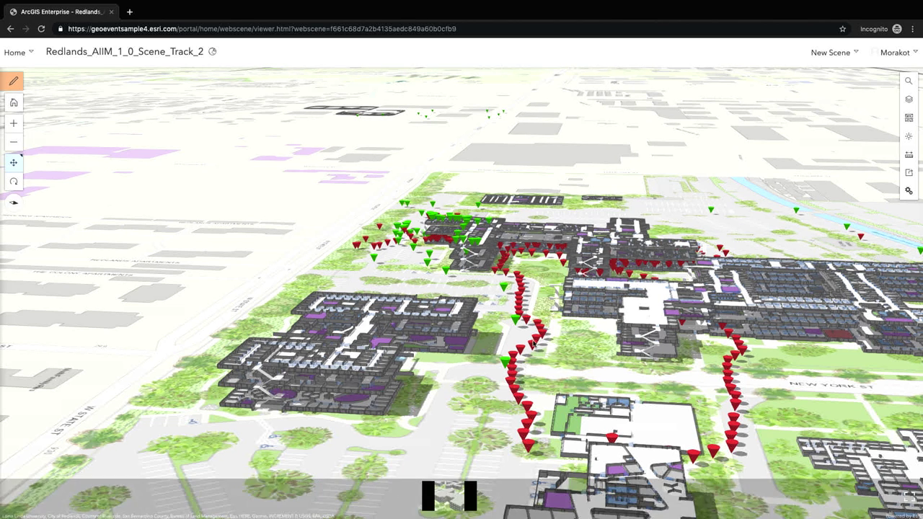
scroll(533, 341, down, 2)
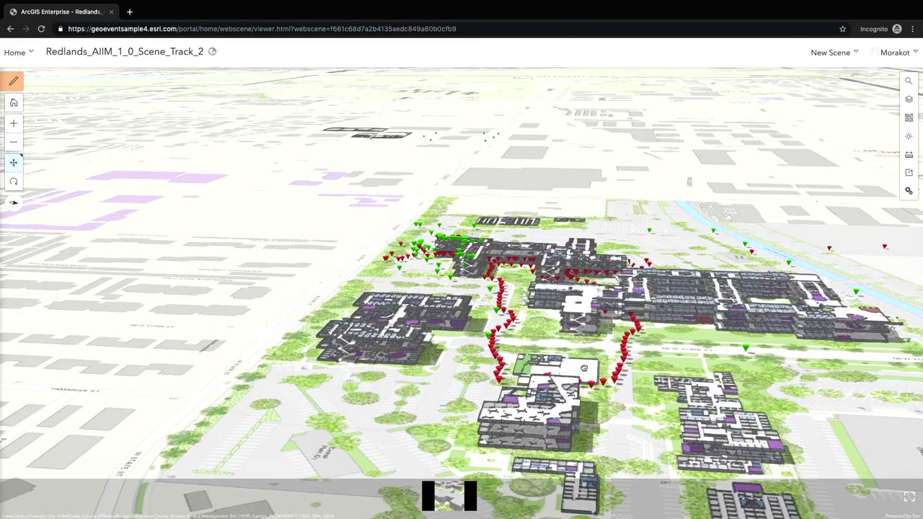
drag(583, 366, 445, 351)
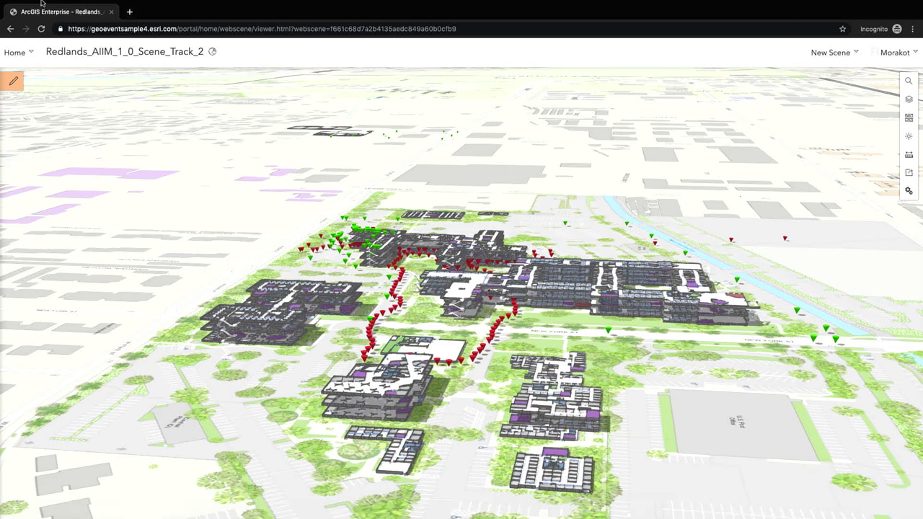
- Take the incognito scene window out of full screen and minimize it
mouse_move(42, 3)
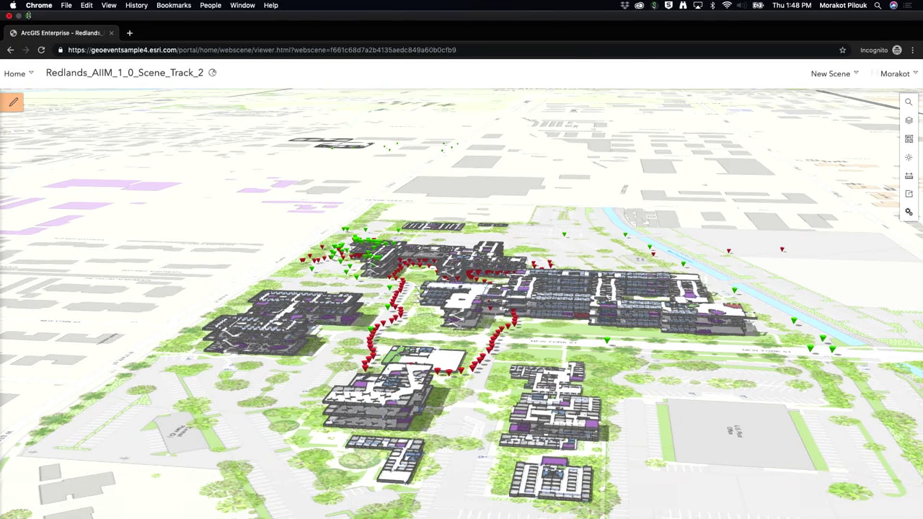
click(28, 15)
drag(209, 20, 259, 170)
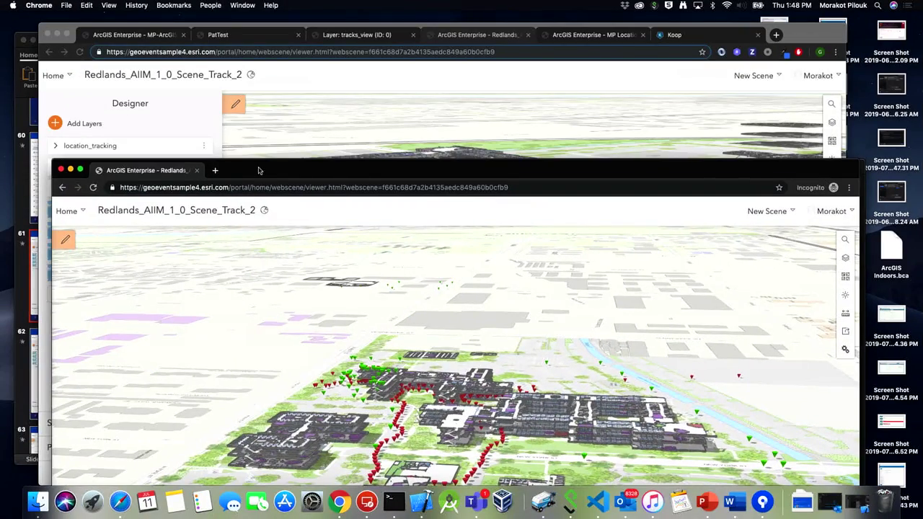
click(70, 169)
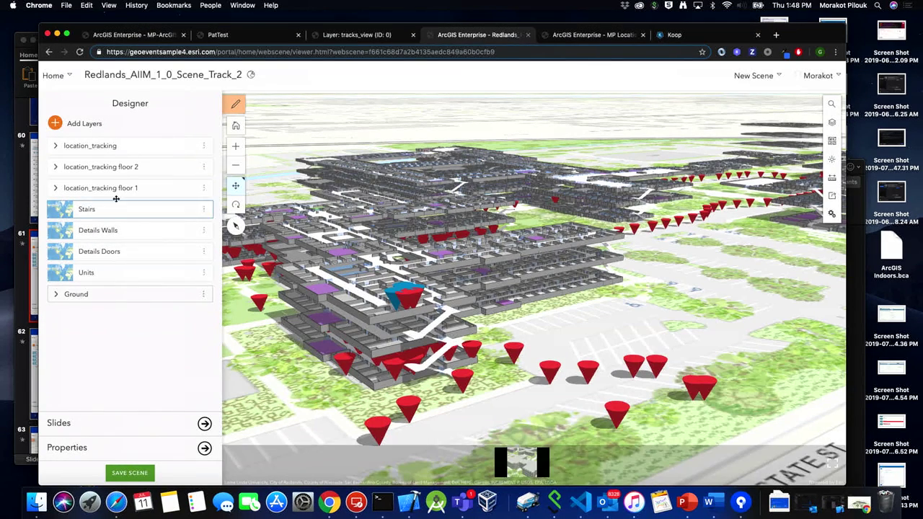
- Return to the ArcGIS Indoors - Integration with IoT - Final presentation in PowerPoint and start the slide show from slide 61
click(58, 35)
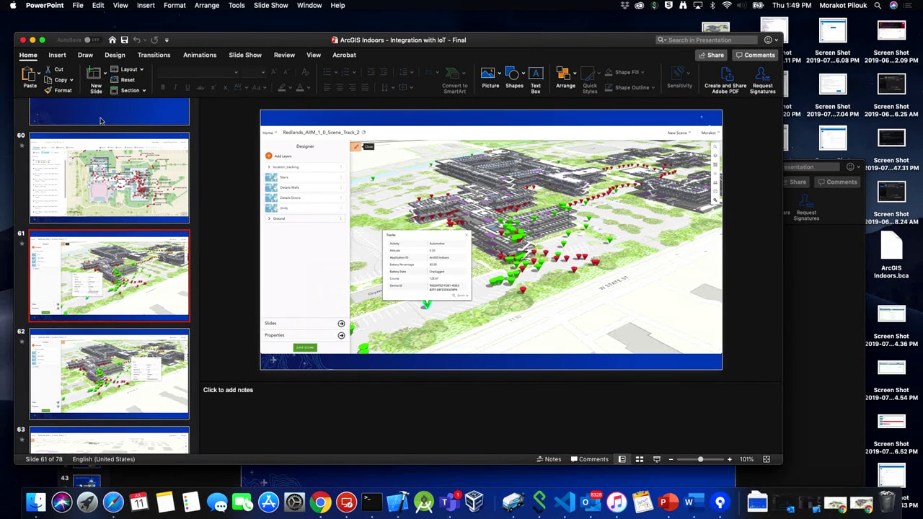
click(656, 459)
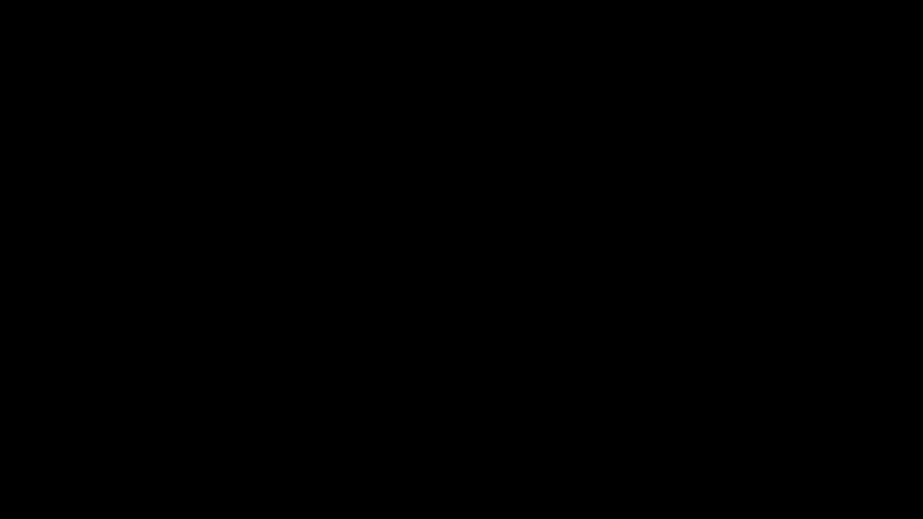